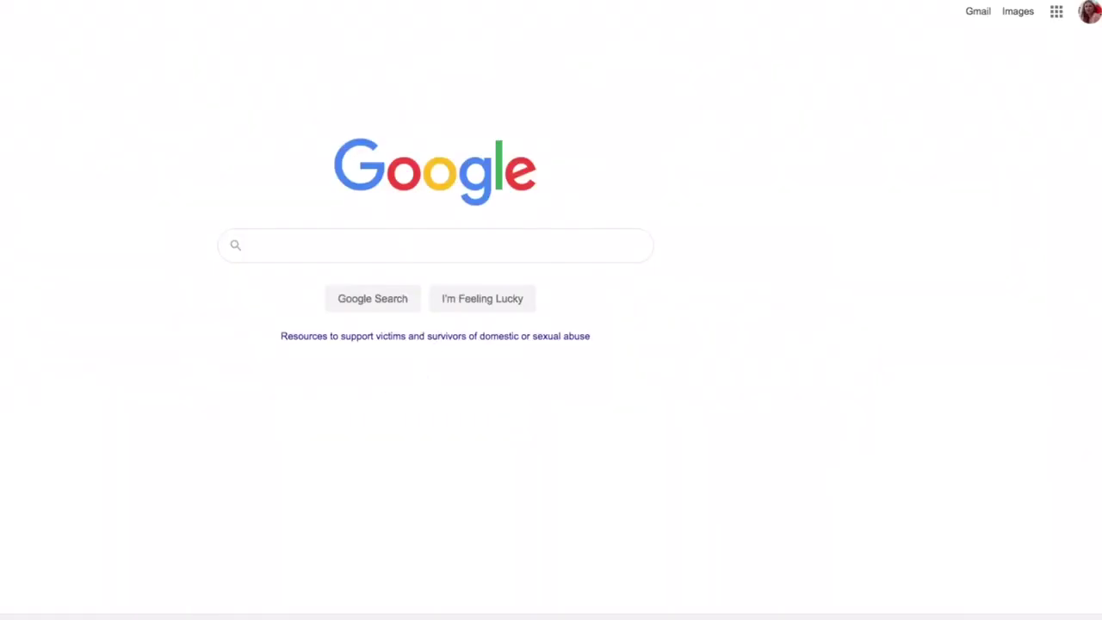
Step: Open the Google Docs home page from the list of Google apps
left_click(1057, 15)
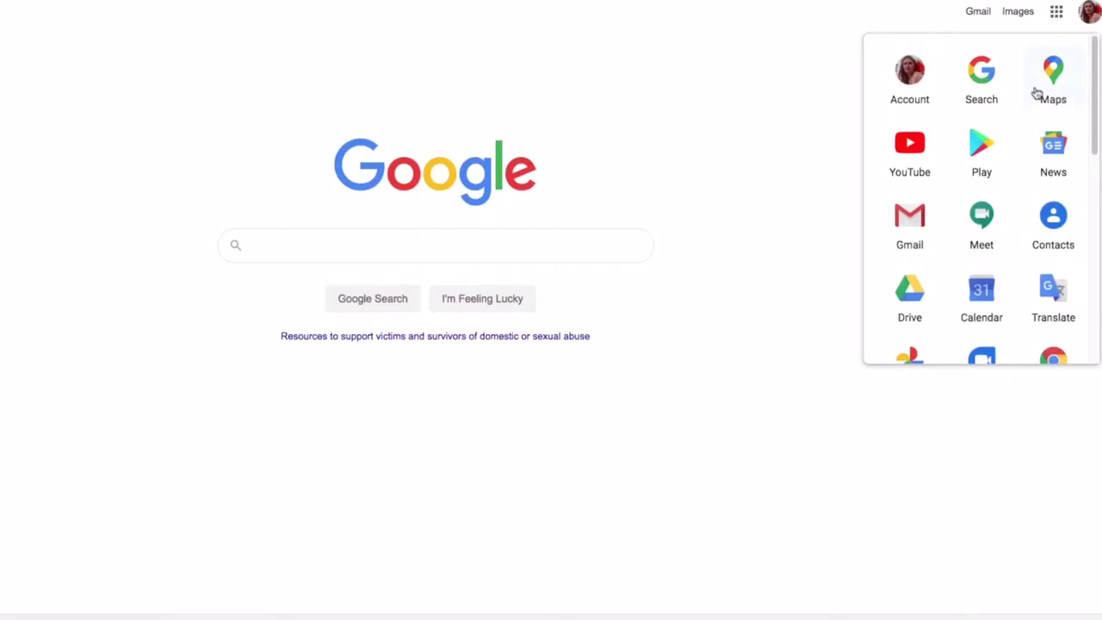
scroll(1033, 135, "down", 5)
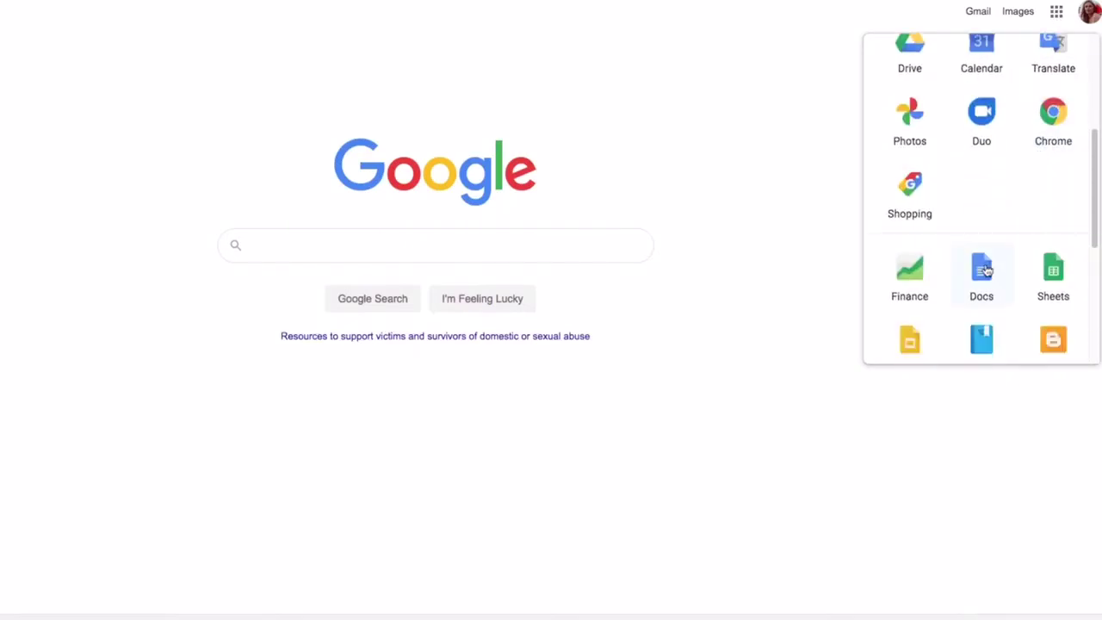
left_click(985, 271)
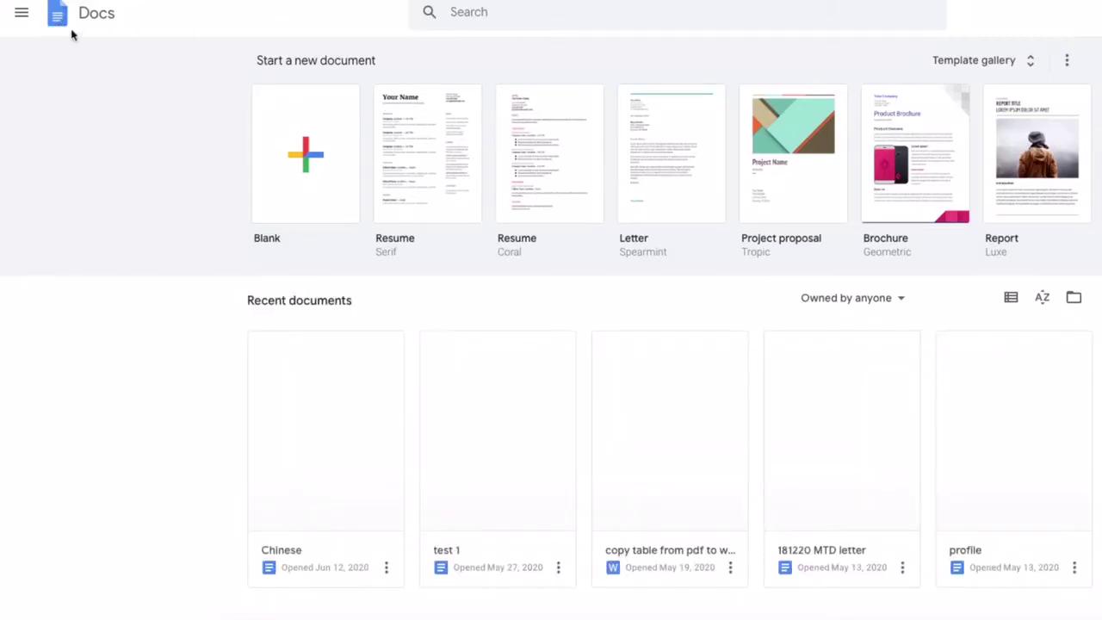
Step: Switch from Google Docs to Google Slides and create a blank presentation
left_click(21, 12)
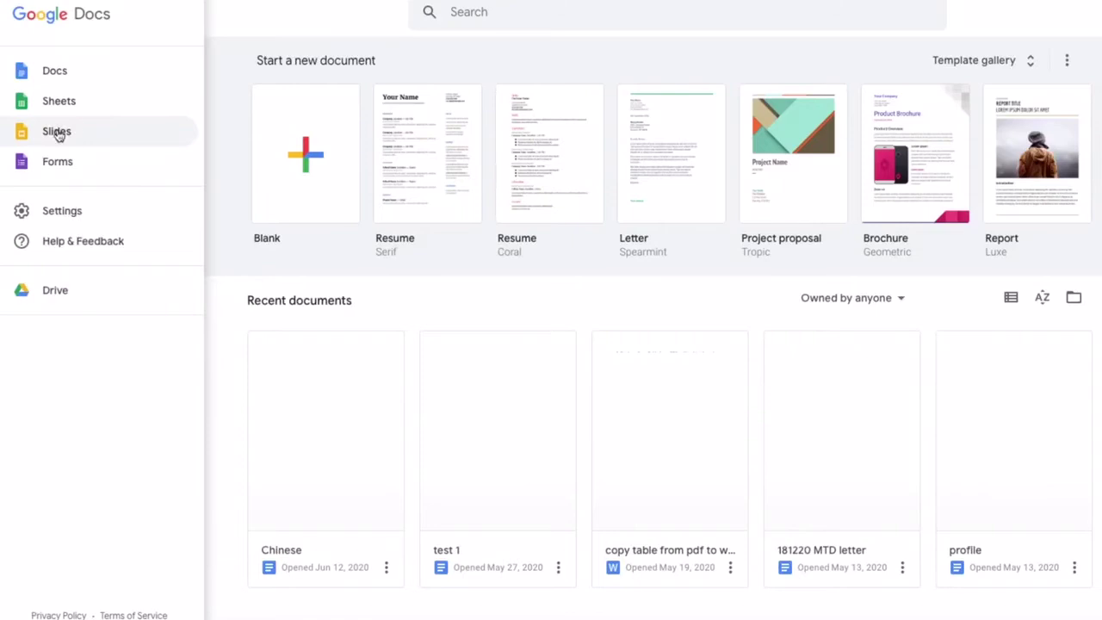
key("Escape")
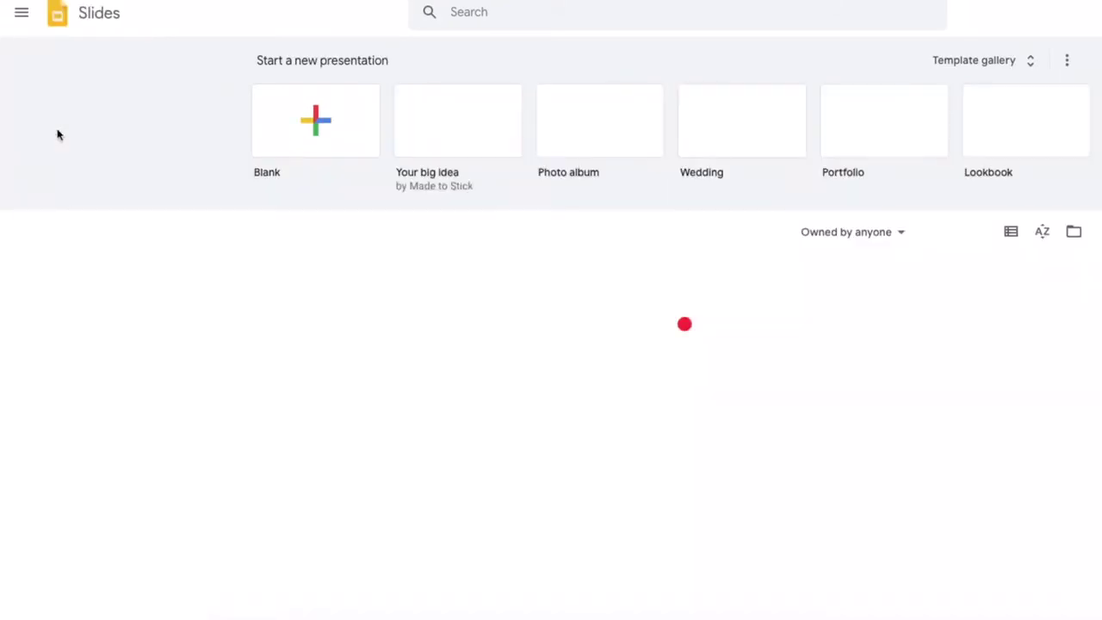
left_click(322, 123)
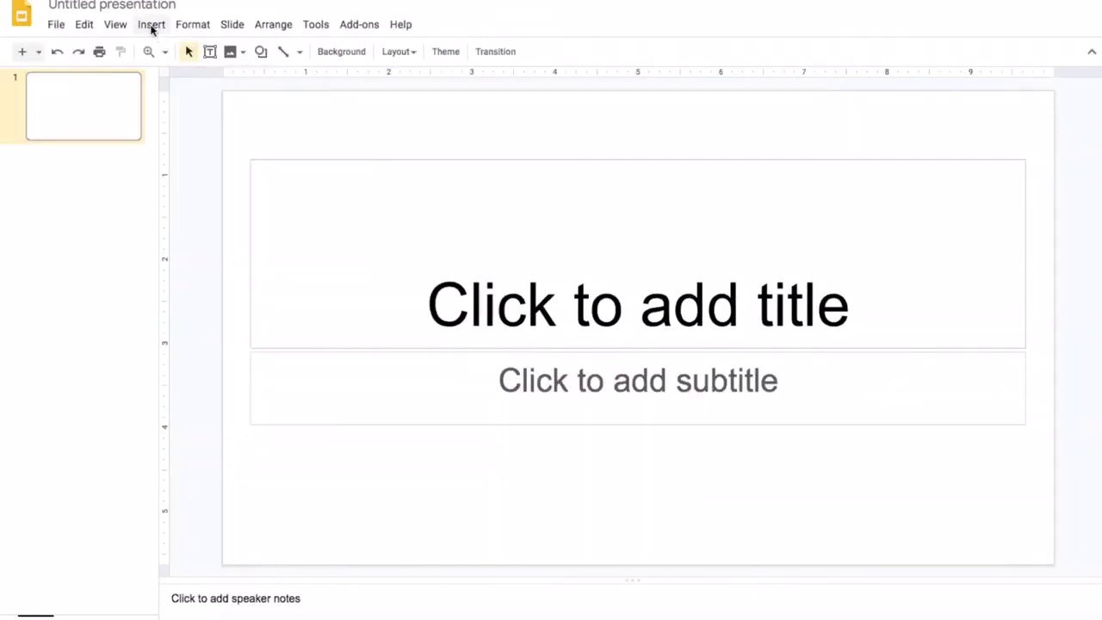
Step: Insert the image presentation.jpg from the computer's Desktop folder onto the first slide
left_click(151, 26)
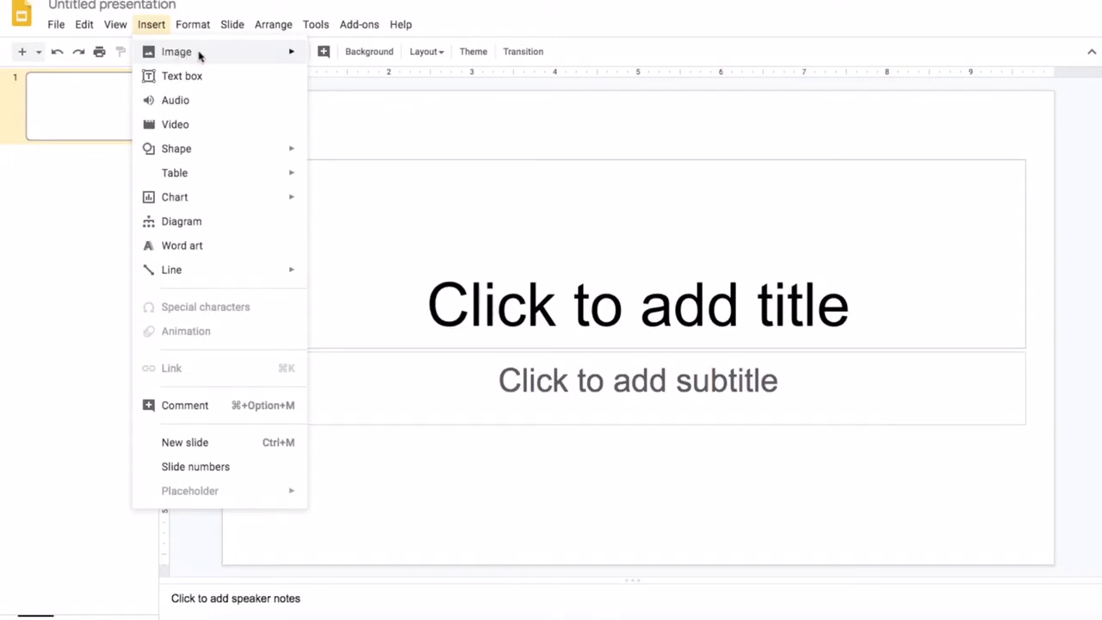
mouse_move(248, 55)
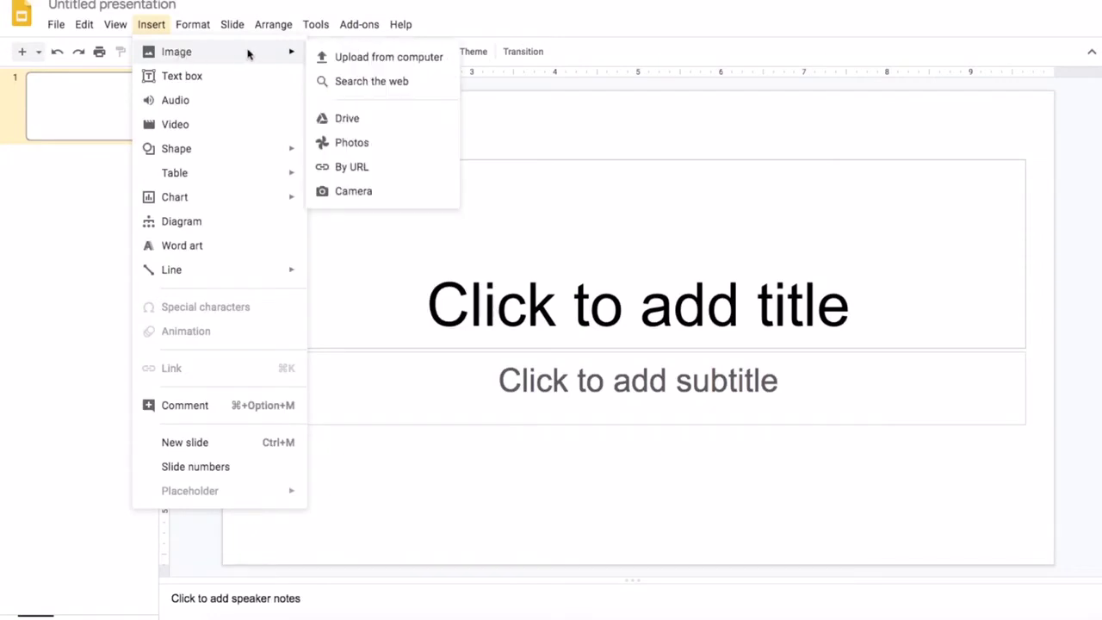
left_click(361, 58)
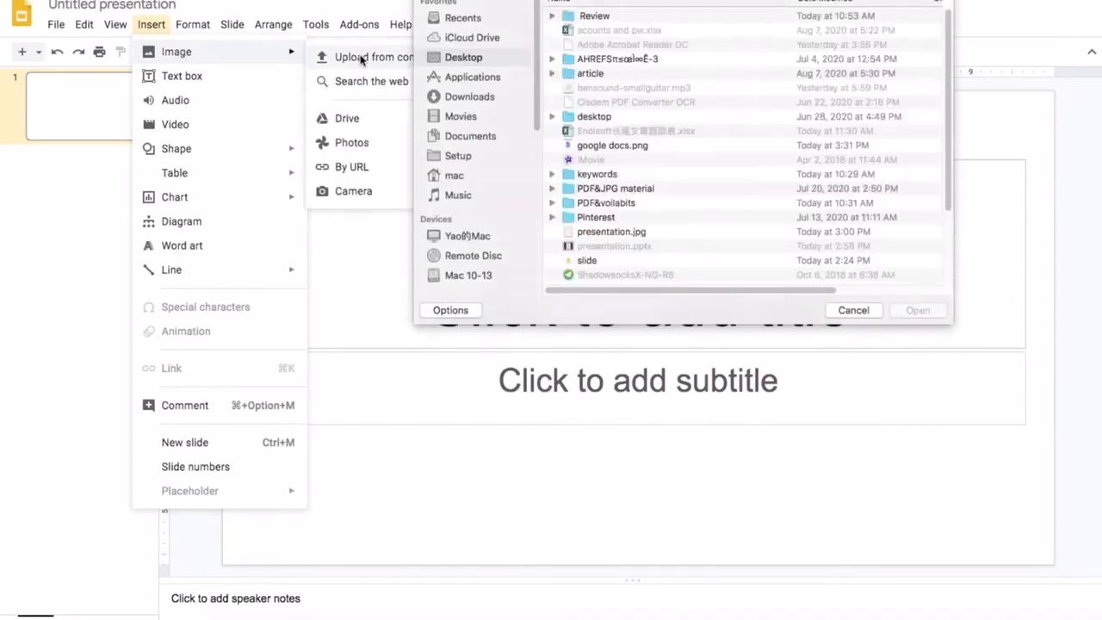
left_click(606, 233)
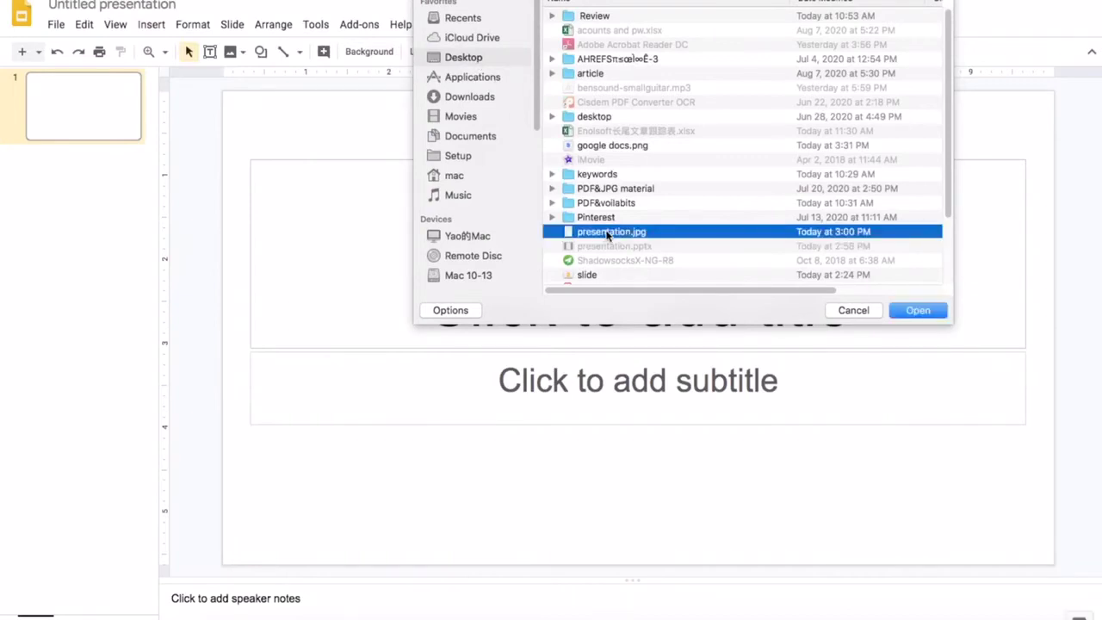
left_click(900, 315)
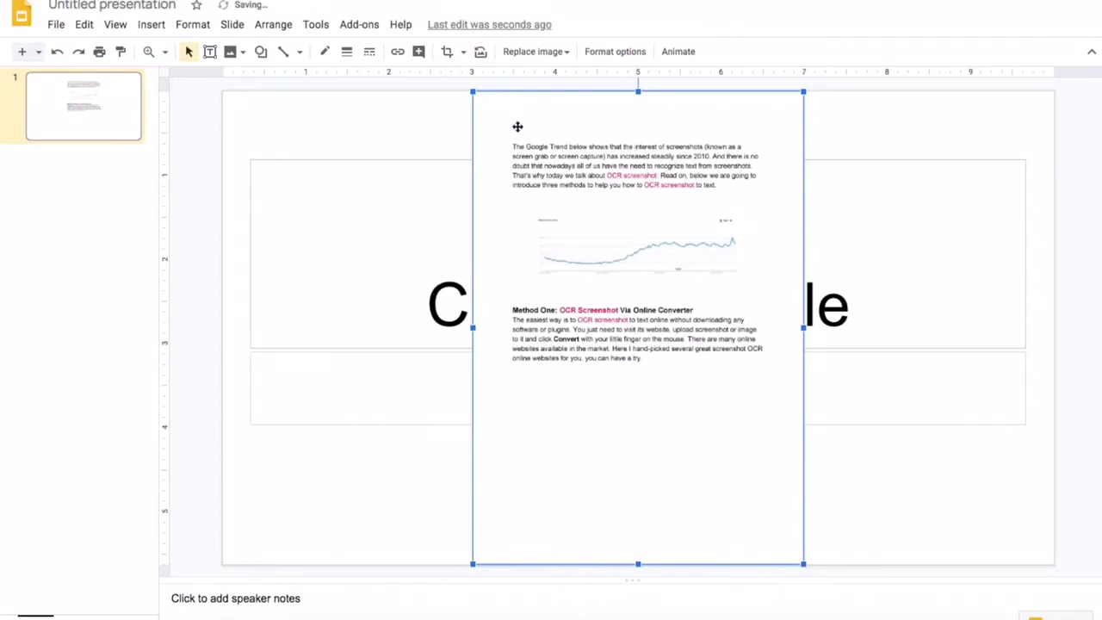
Step: Widen the inserted image on both sides to span about 1.5 to 8.2 on the horizontal ruler, at full slide height
left_click_drag(471, 327, 376, 327)
left_click_drag(801, 327, 906, 327)
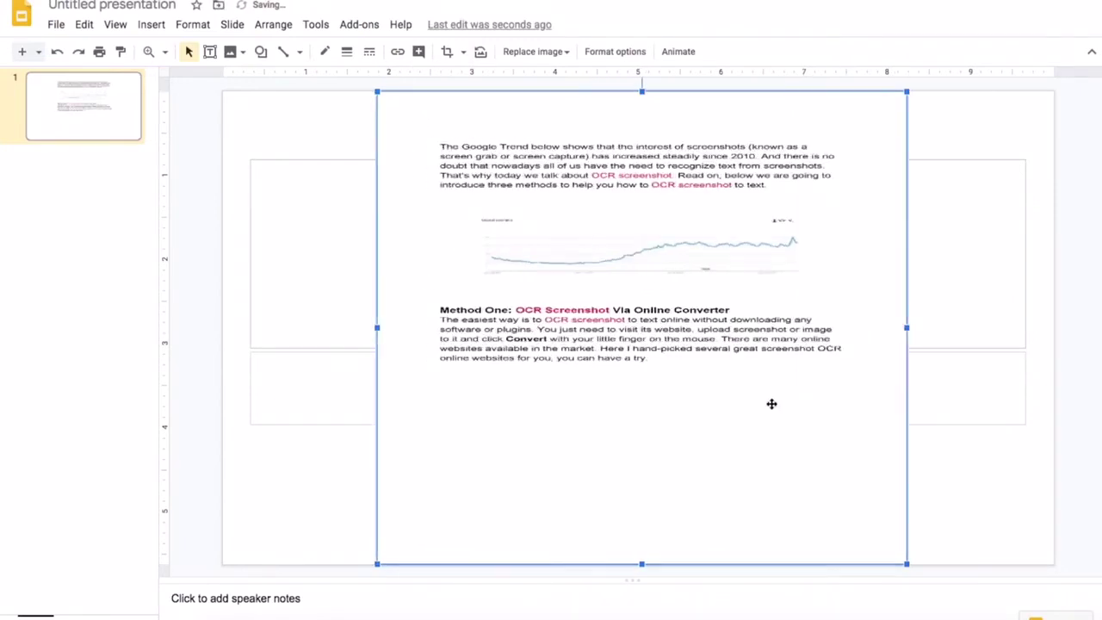
left_click_drag(641, 565, 641, 522)
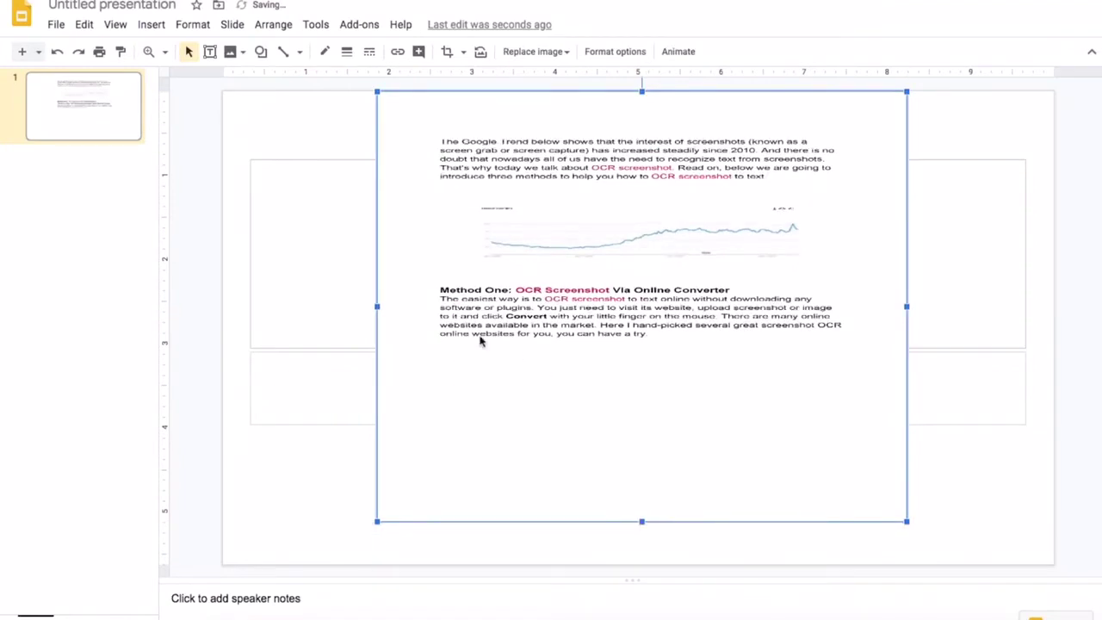
left_click_drag(376, 306, 352, 308)
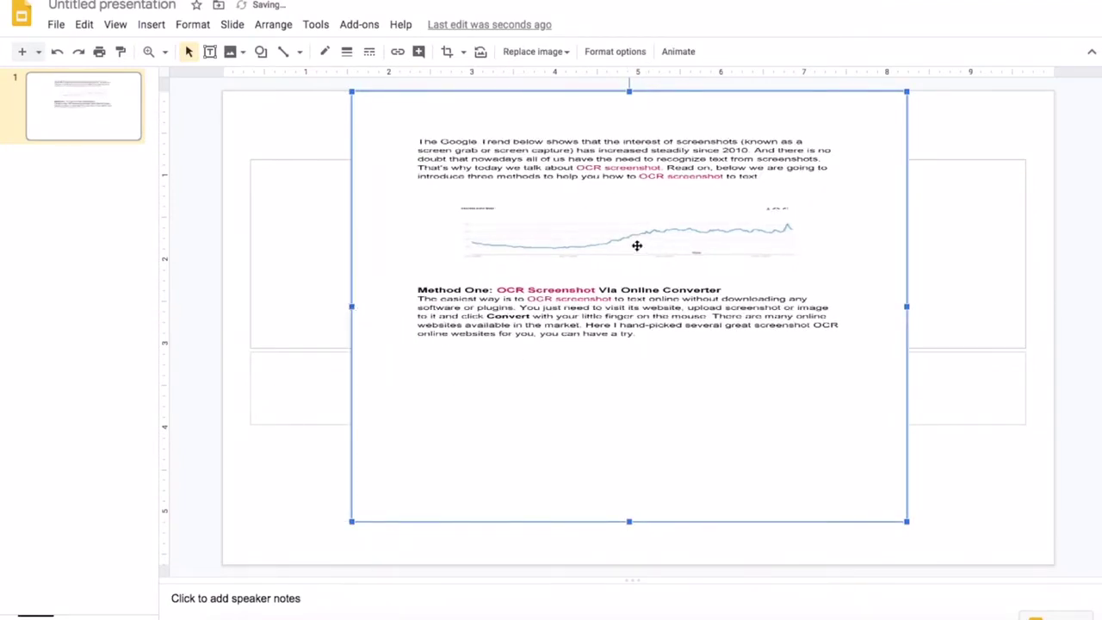
left_click_drag(629, 522, 627, 564)
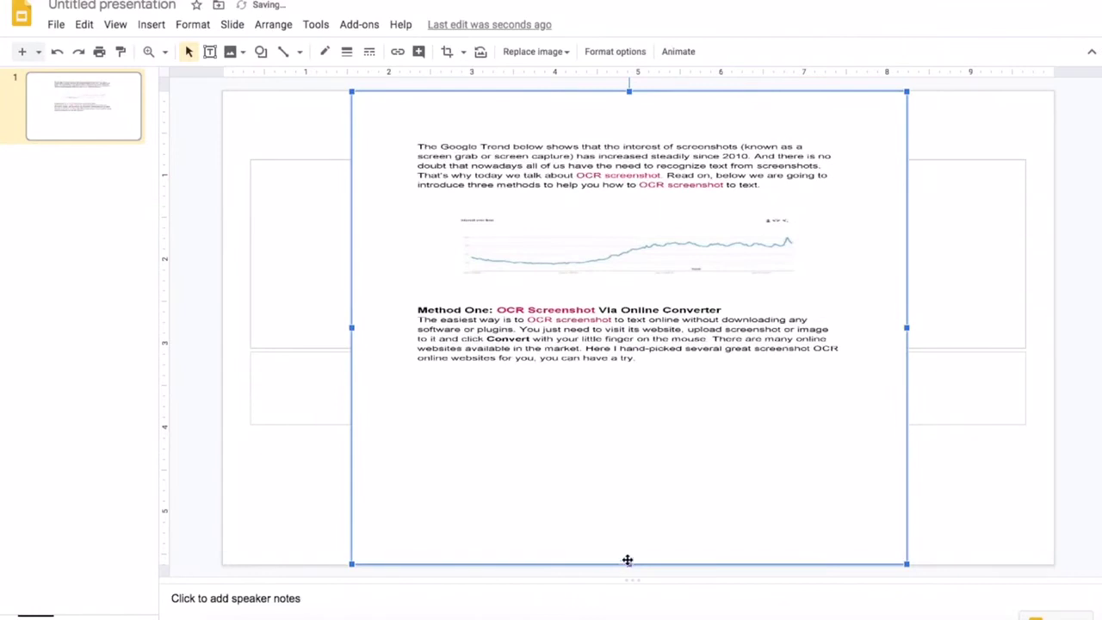
left_click(327, 384)
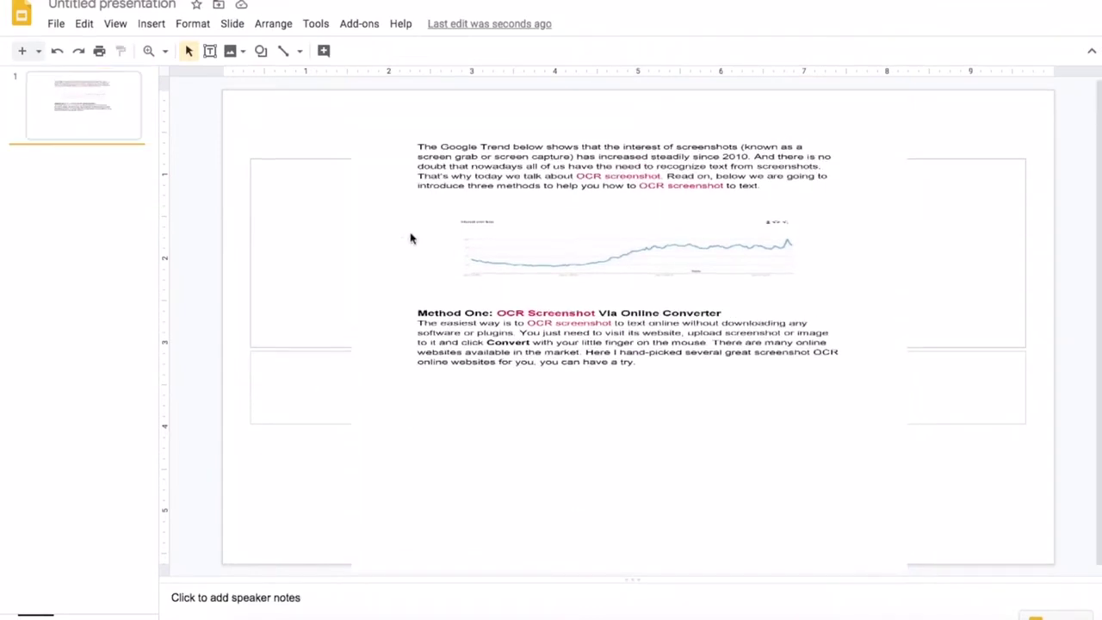
Step: Download the presentation as a Microsoft PowerPoint (.pptx) file
left_click(56, 24)
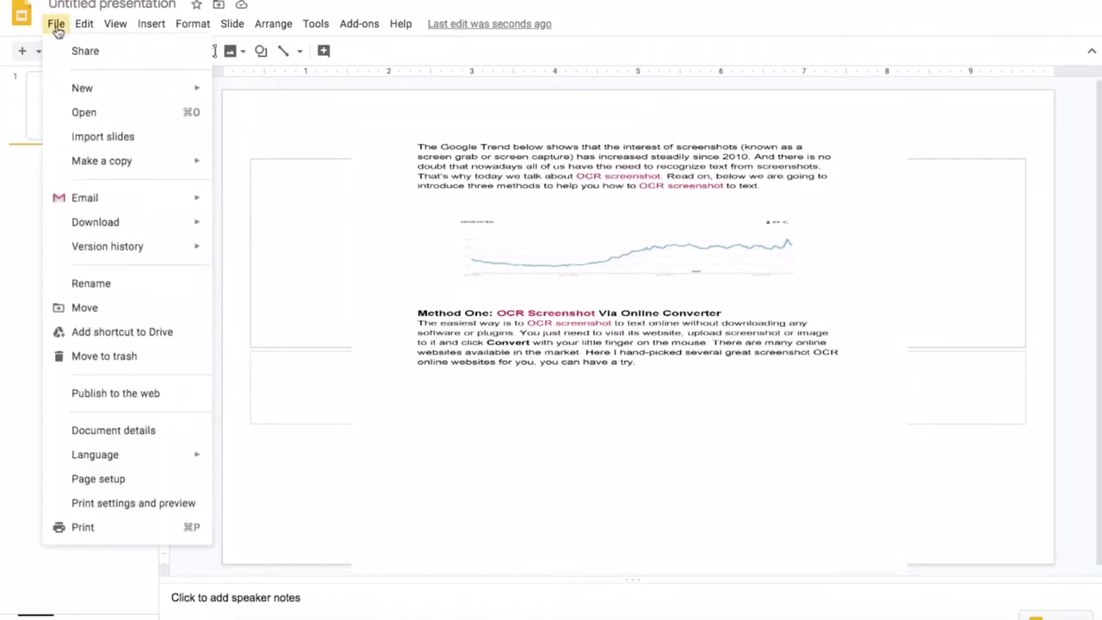
mouse_move(155, 228)
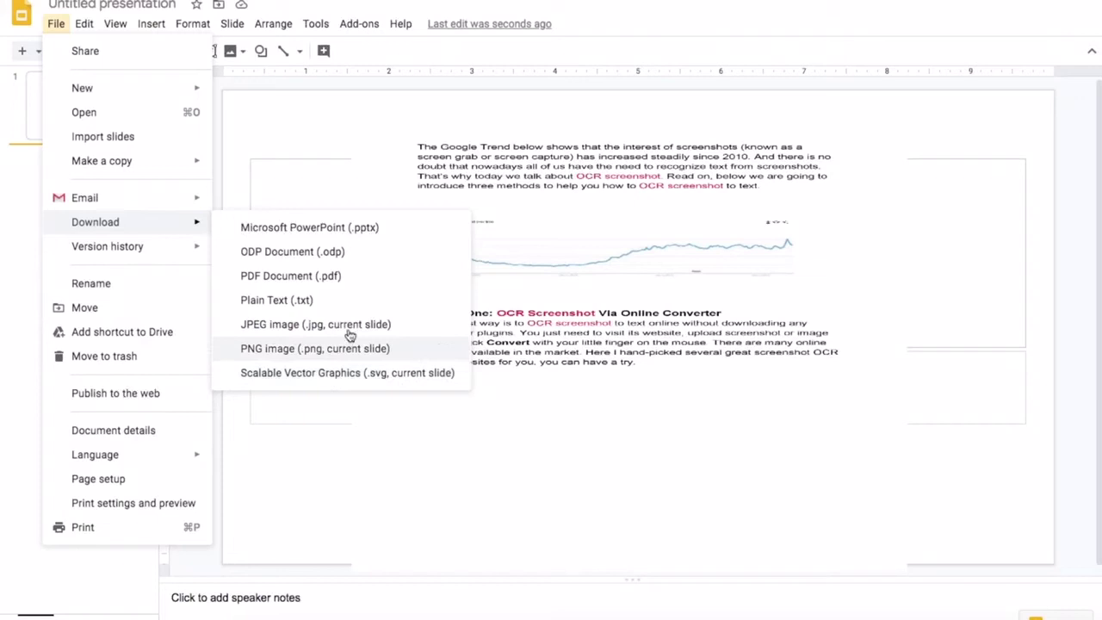
left_click(367, 228)
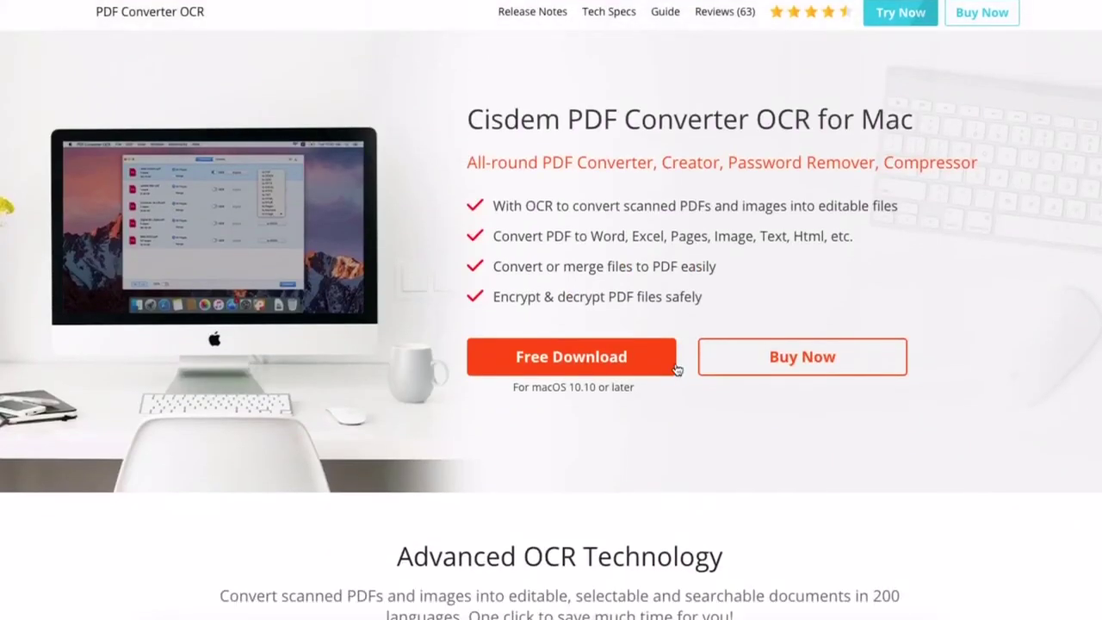
Step: Review the Cisdem PDF Converter OCR for Mac product page, including its OCR features, output formats, reviews and screenshots
scroll(680, 377, "down", 5)
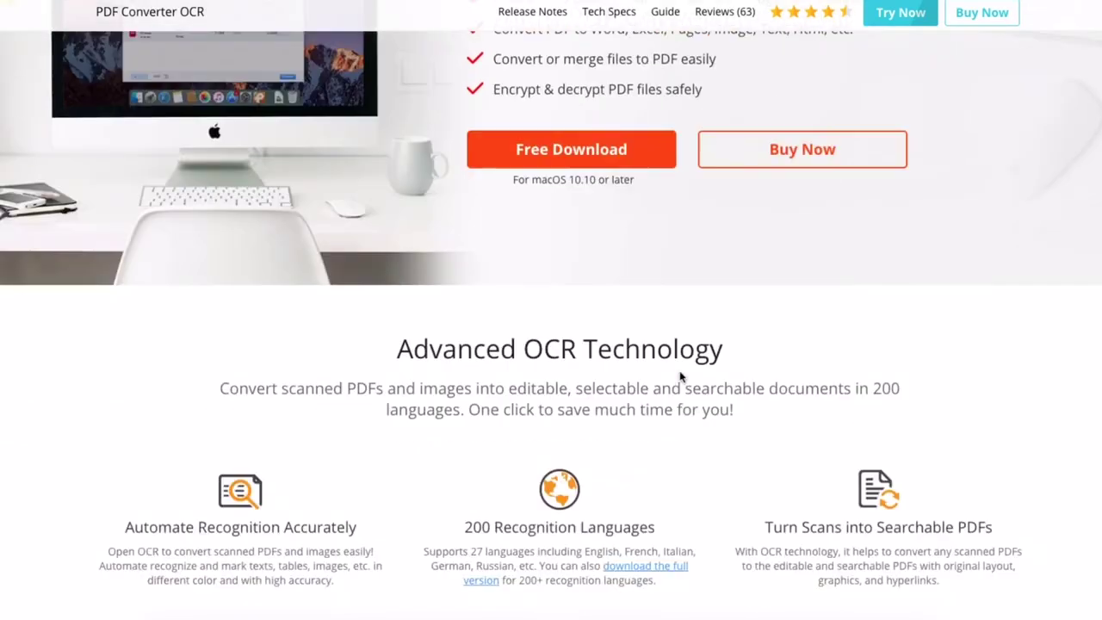
scroll(680, 377, "down", 6)
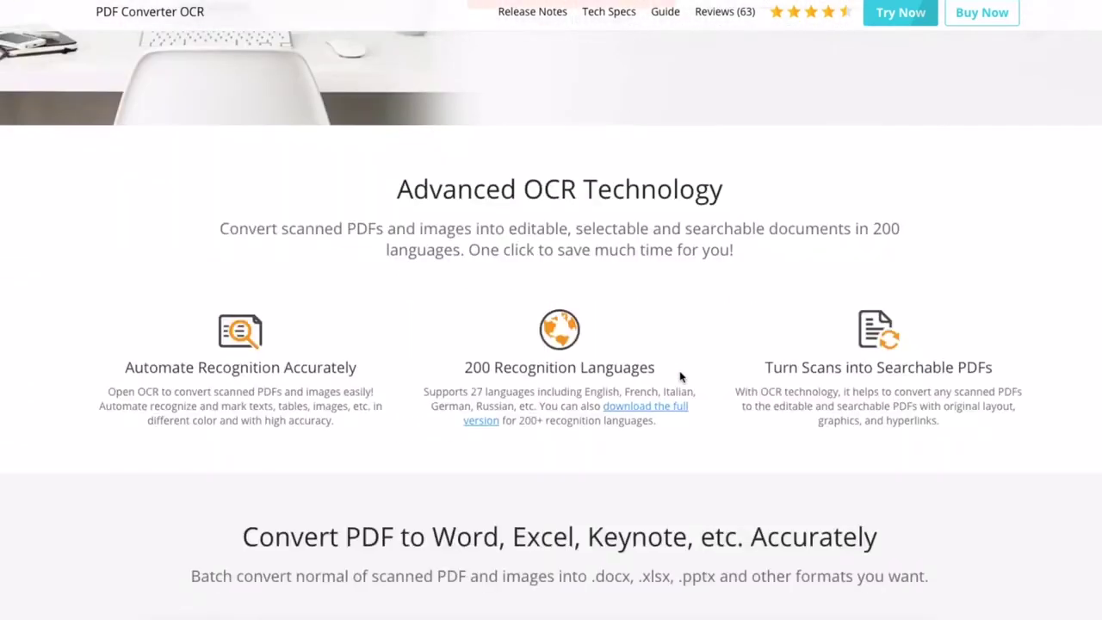
scroll(680, 376, "down", 4)
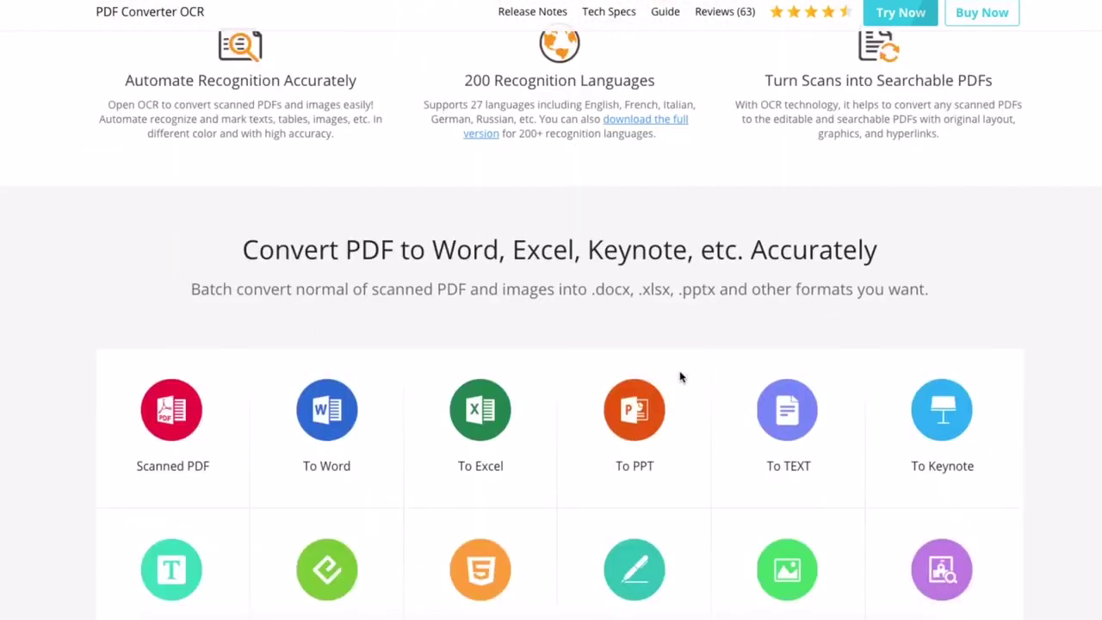
scroll(813, 343, "down", 4)
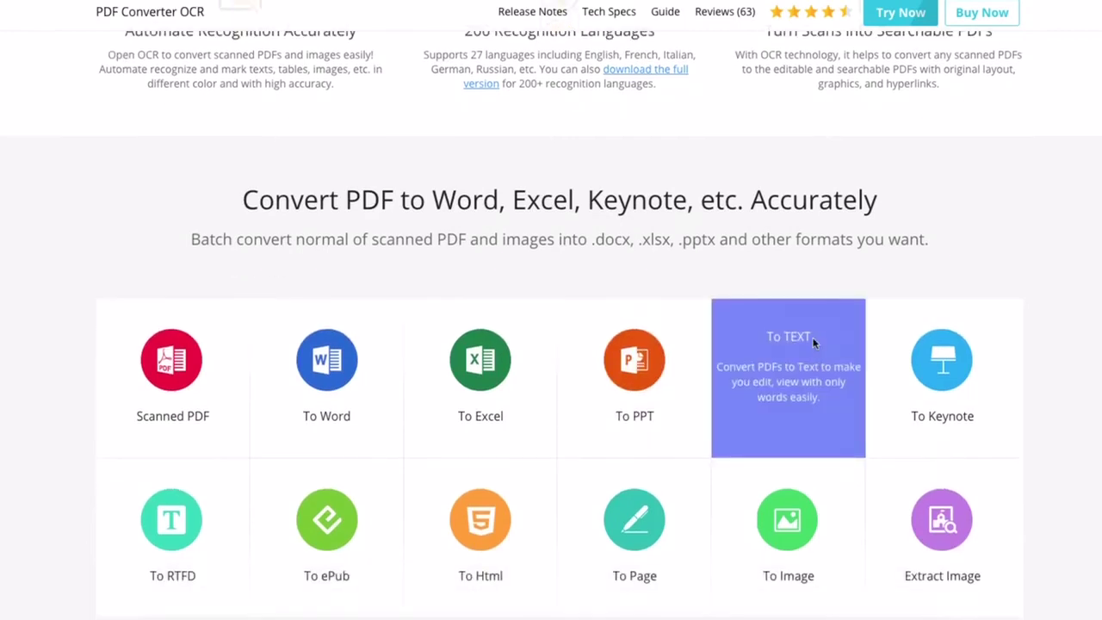
scroll(813, 343, "down", 3)
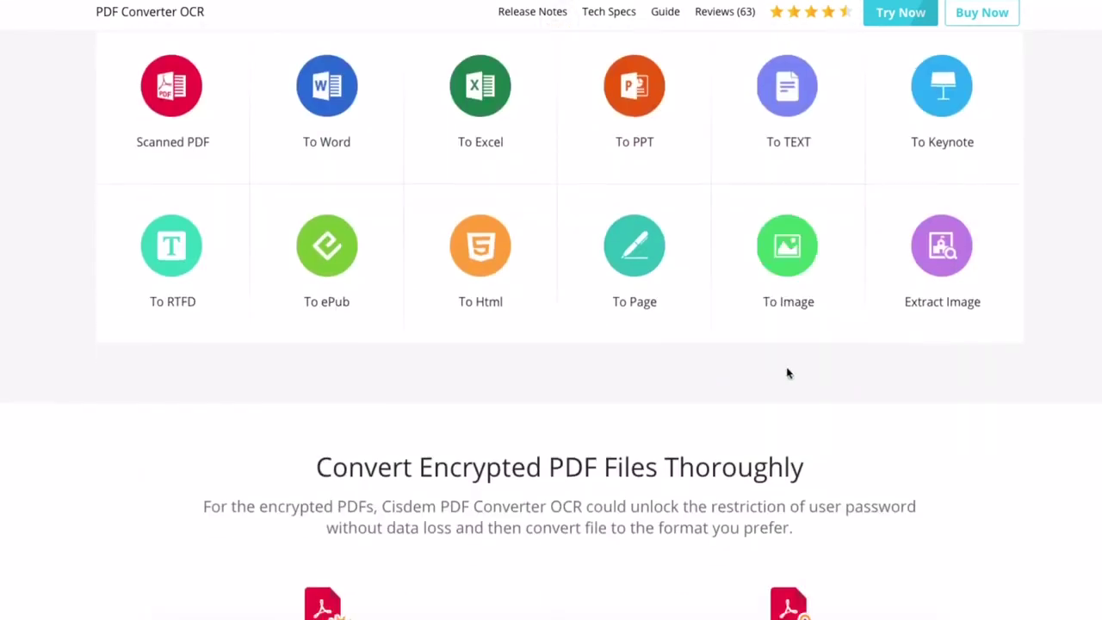
scroll(786, 373, "down", 12)
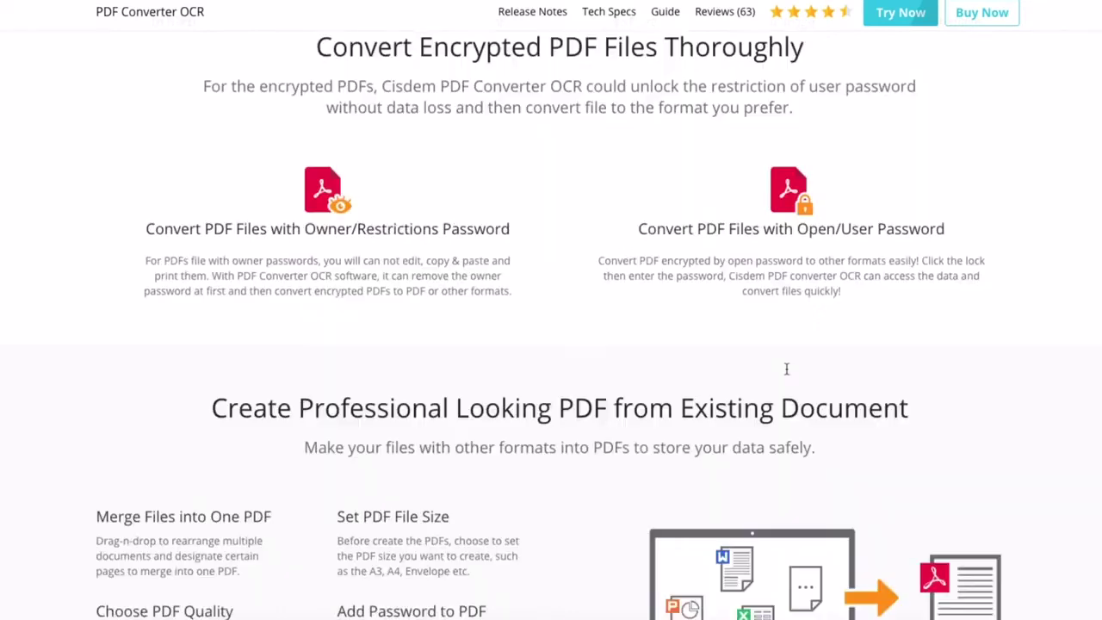
scroll(786, 370, "down", 12)
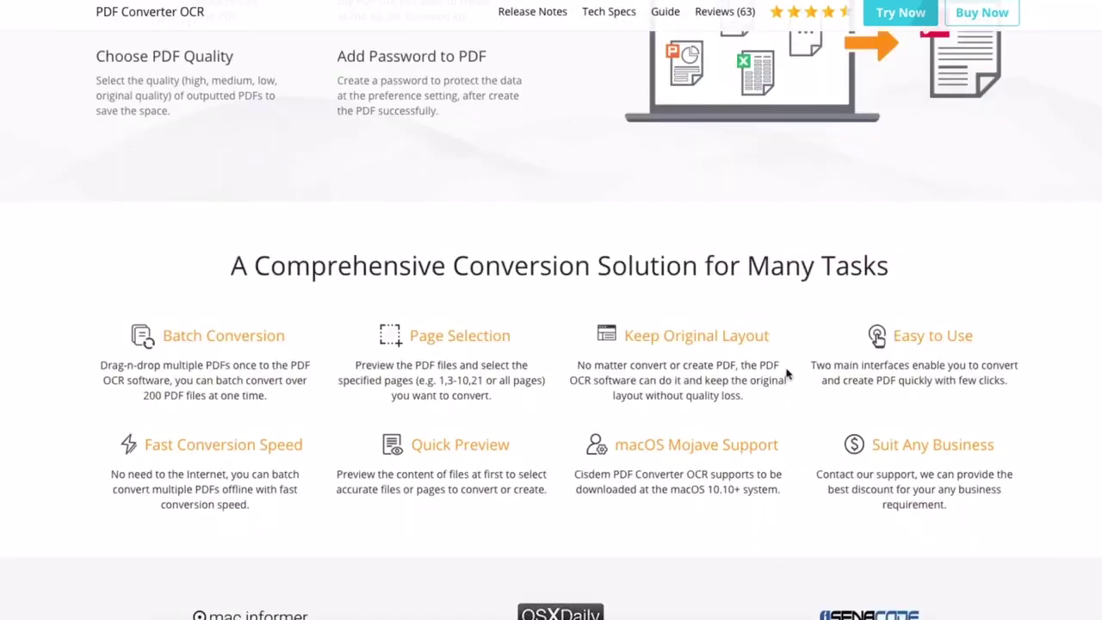
scroll(786, 373, "down", 12)
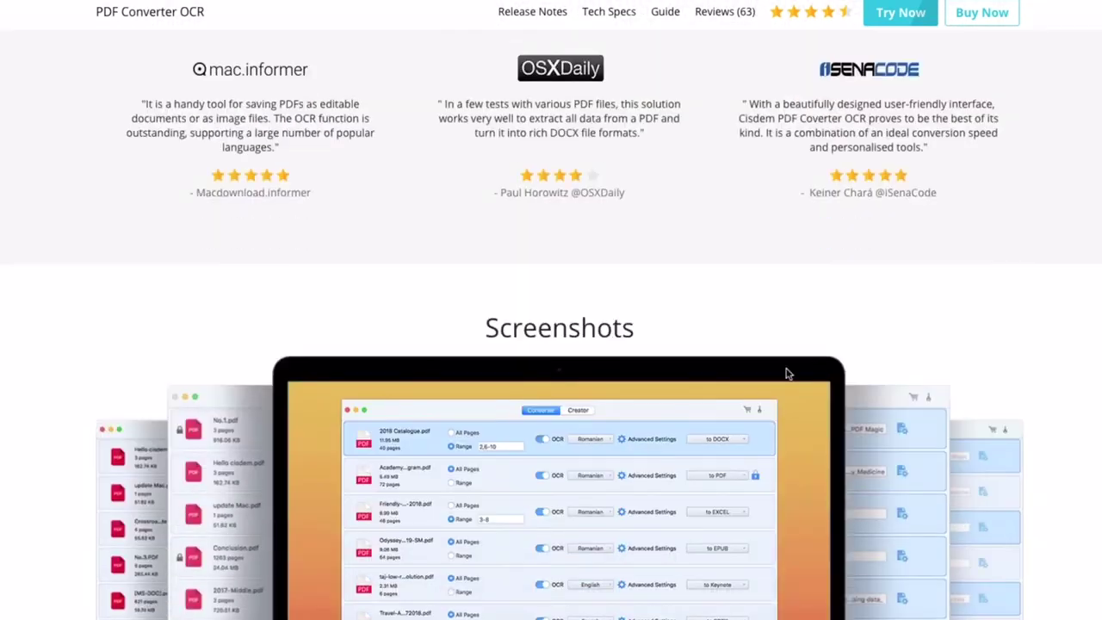
scroll(786, 372, "down", 3)
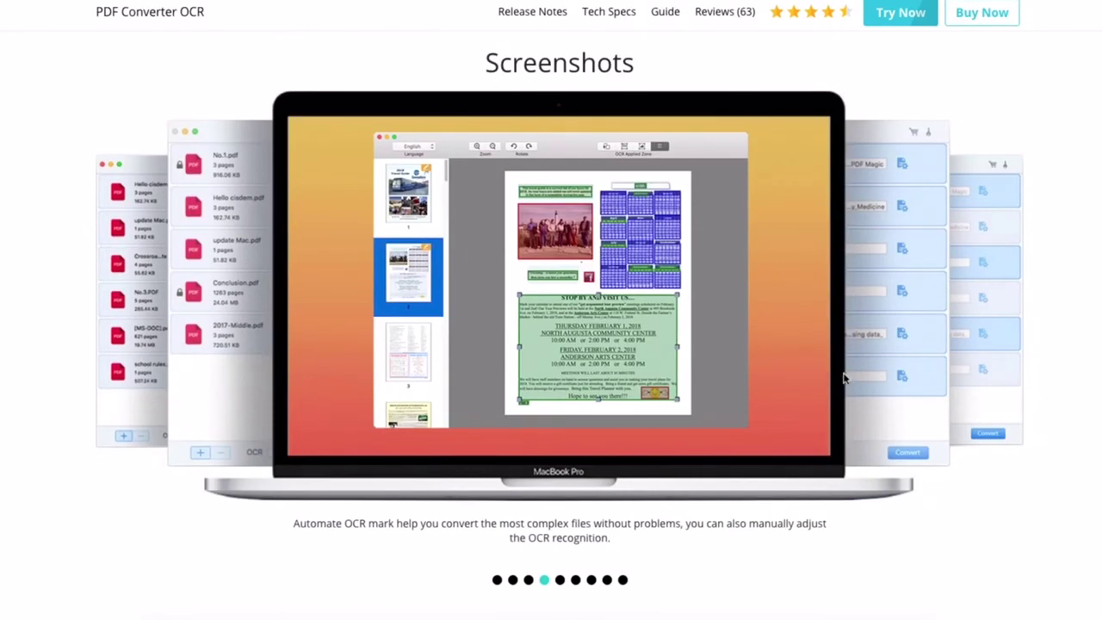
scroll(736, 446, "down", 3)
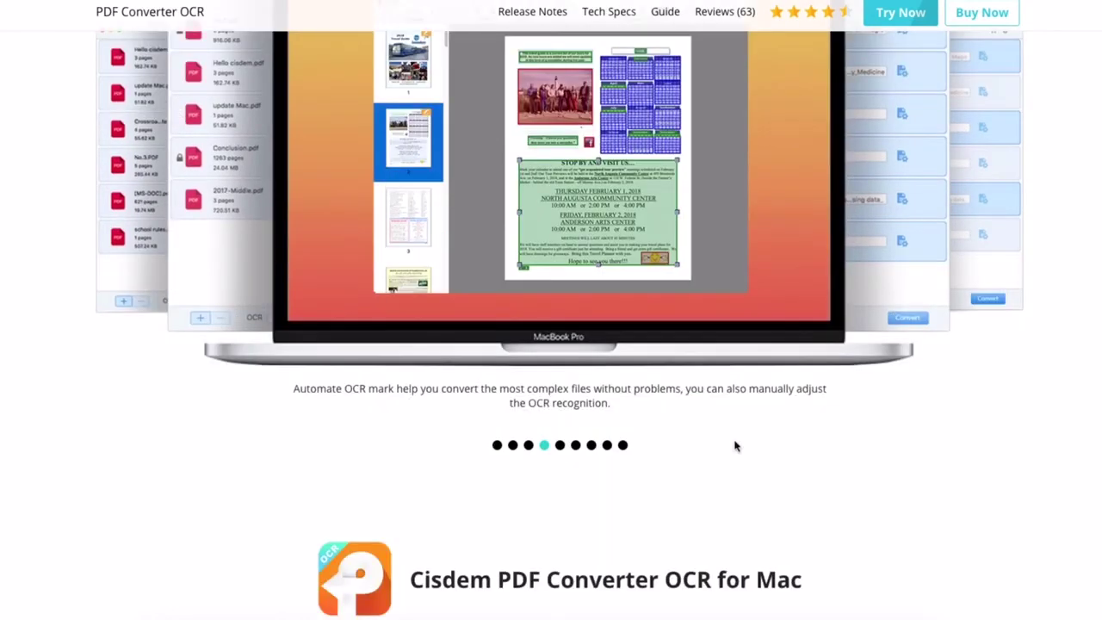
scroll(736, 446, "down", 3)
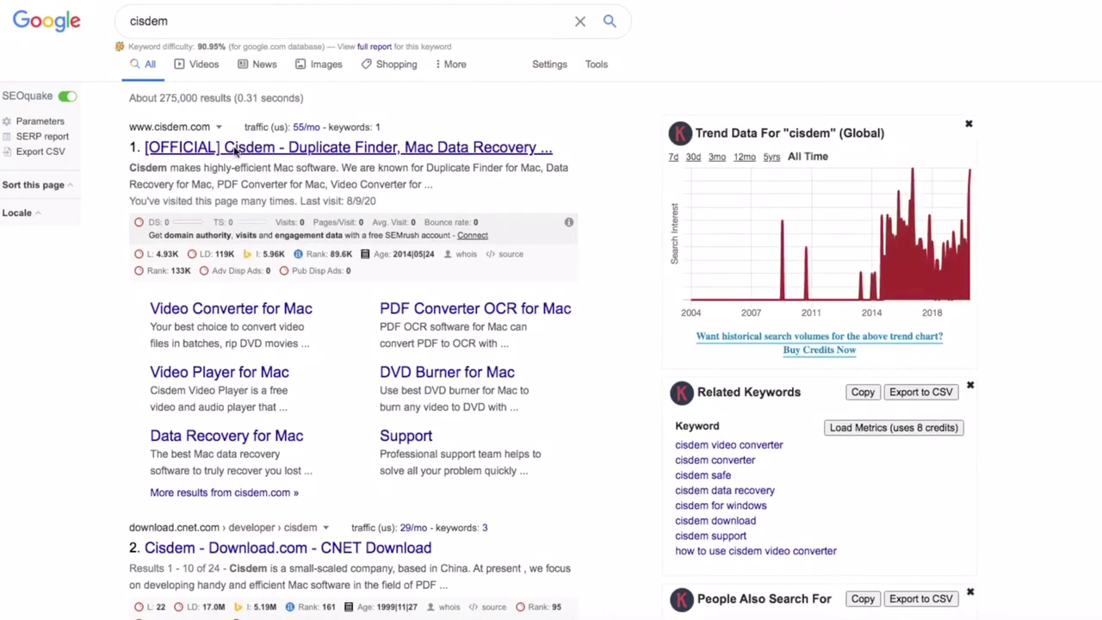
Step: Open the official Cisdem website from the search results and go to its PDF Converter OCR product page
left_click(236, 149)
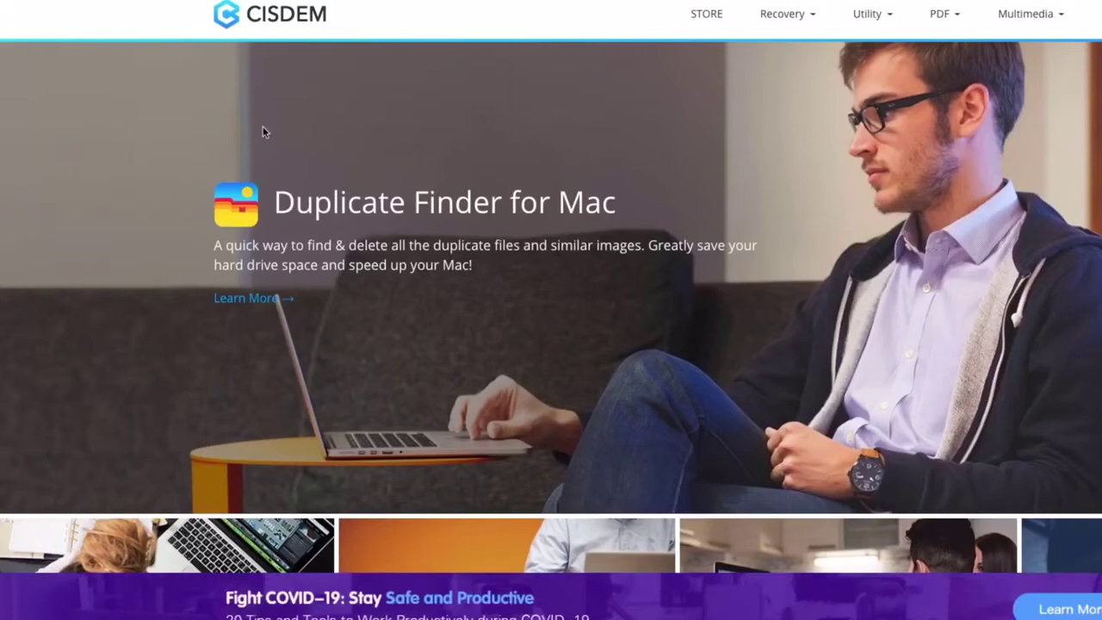
mouse_move(938, 15)
left_click(392, 82)
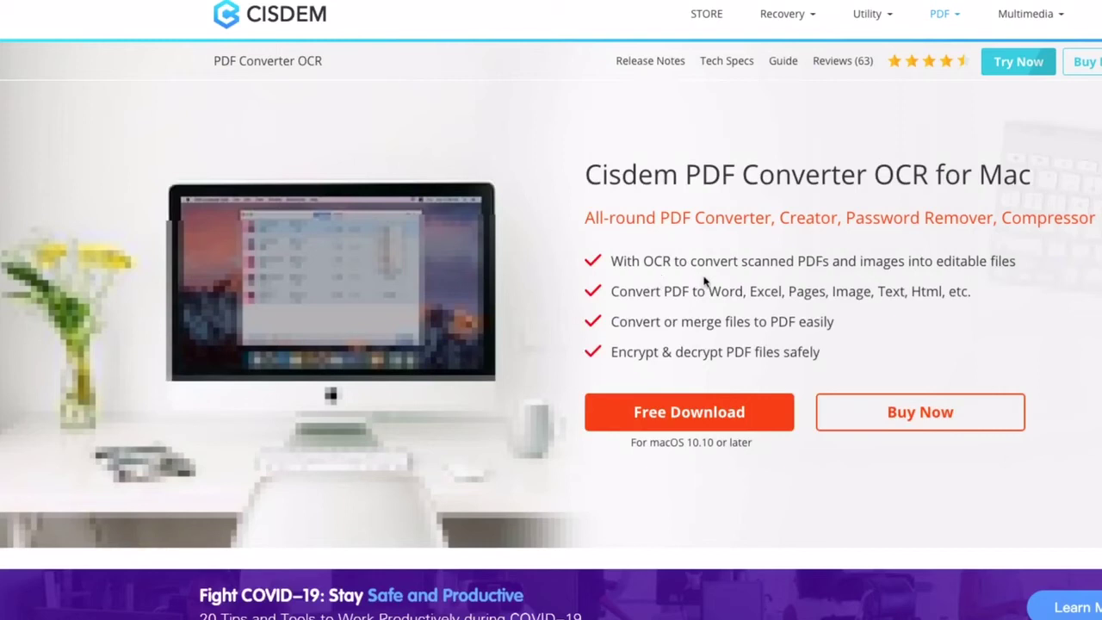
scroll(704, 281, "down", 3)
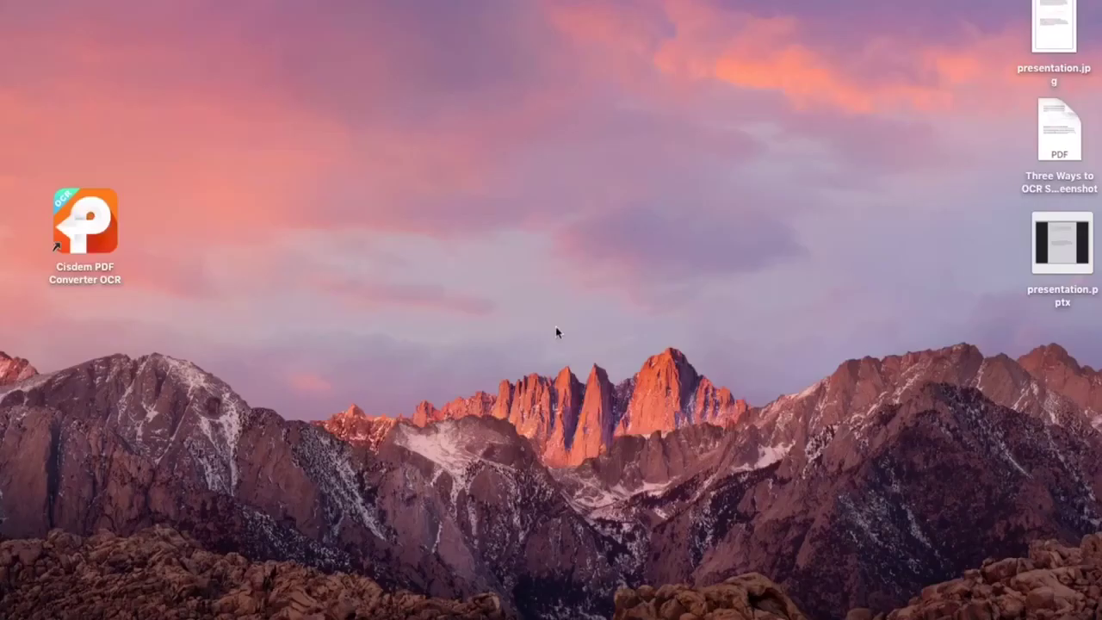
Step: Launch Cisdem PDF Converter OCR from the desktop and reposition its window
left_click(100, 231)
double_click(101, 230)
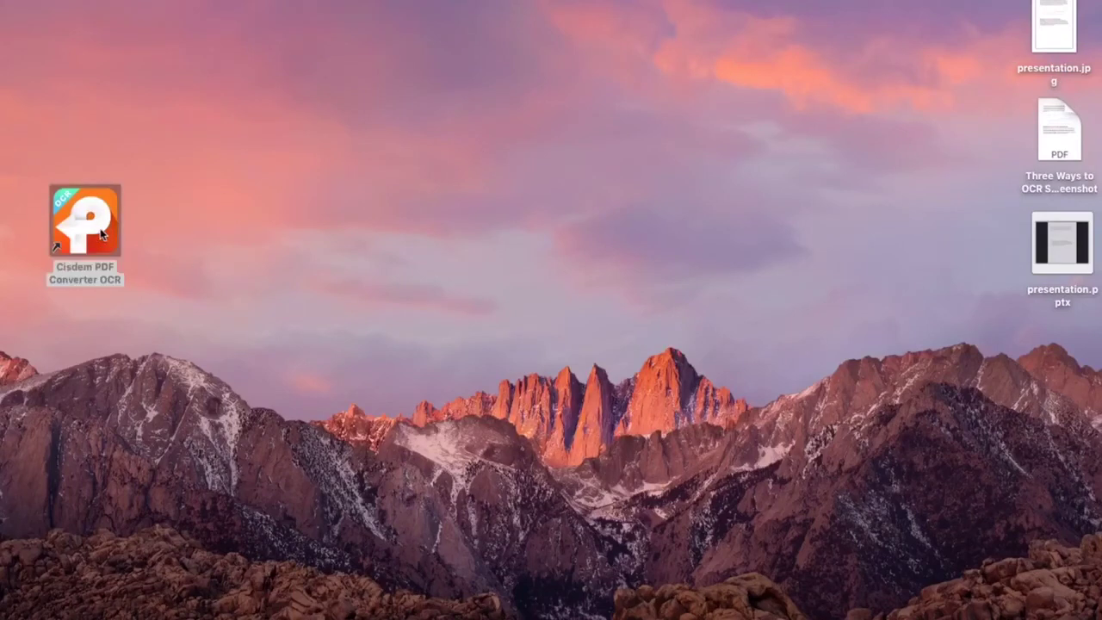
left_click_drag(674, 32, 656, 42)
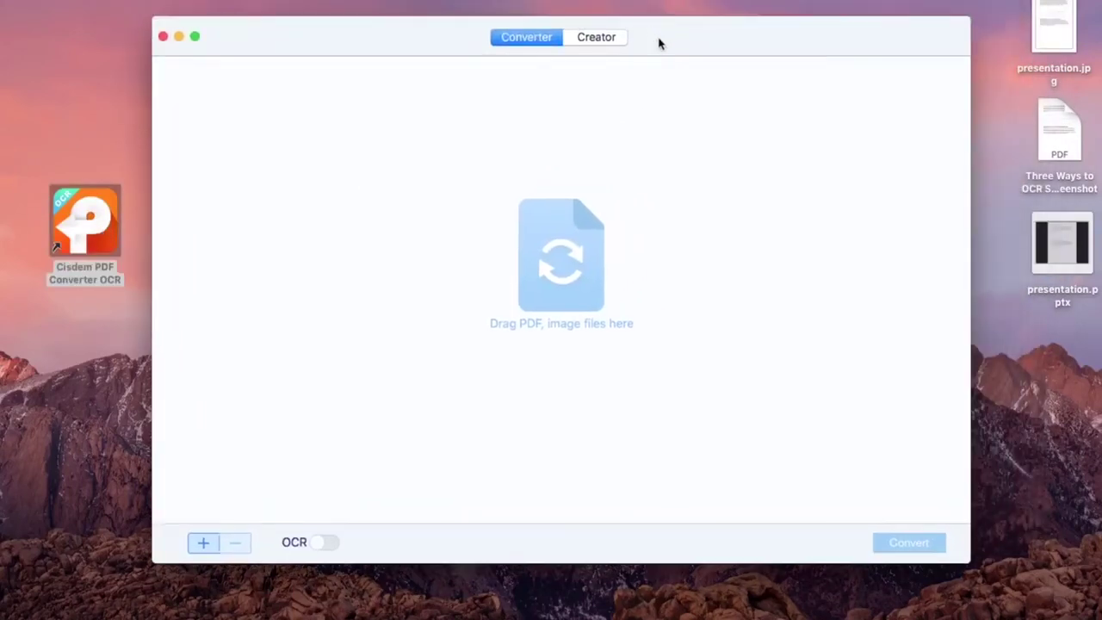
Step: Add the Three Ways to OCR Screenshot PDF from the desktop to the converter's file list
left_click(519, 44)
left_click_drag(1057, 146, 686, 275)
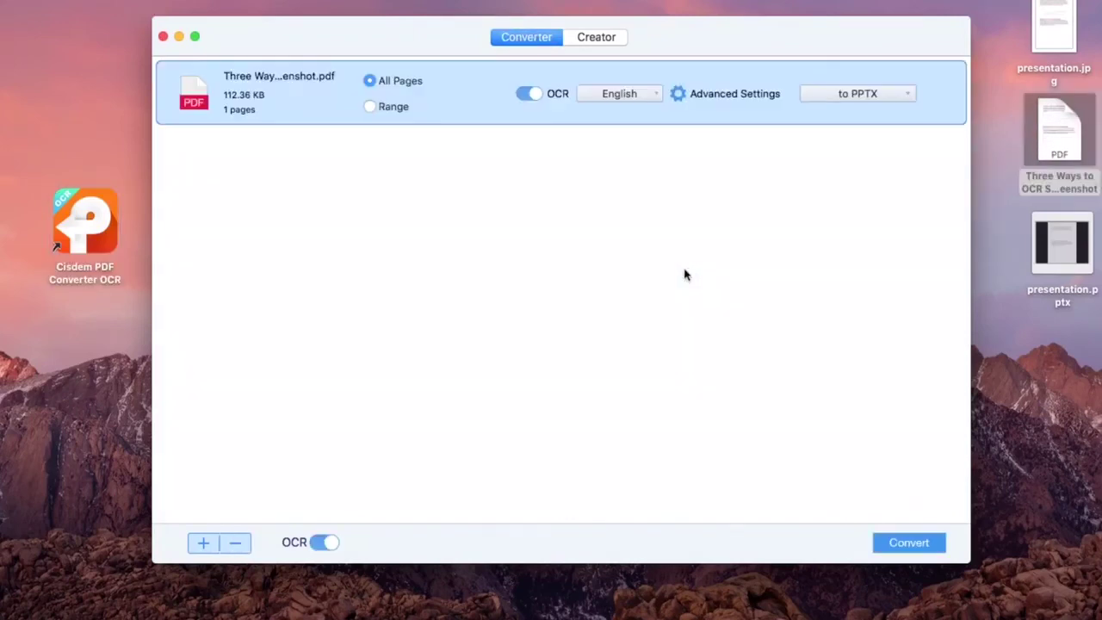
Step: Add doshinkaisetsu020301, fd7fRUN, fig, Insert-Paragraph and japanese-passport from the pdf folder to the conversion list
left_click(198, 549)
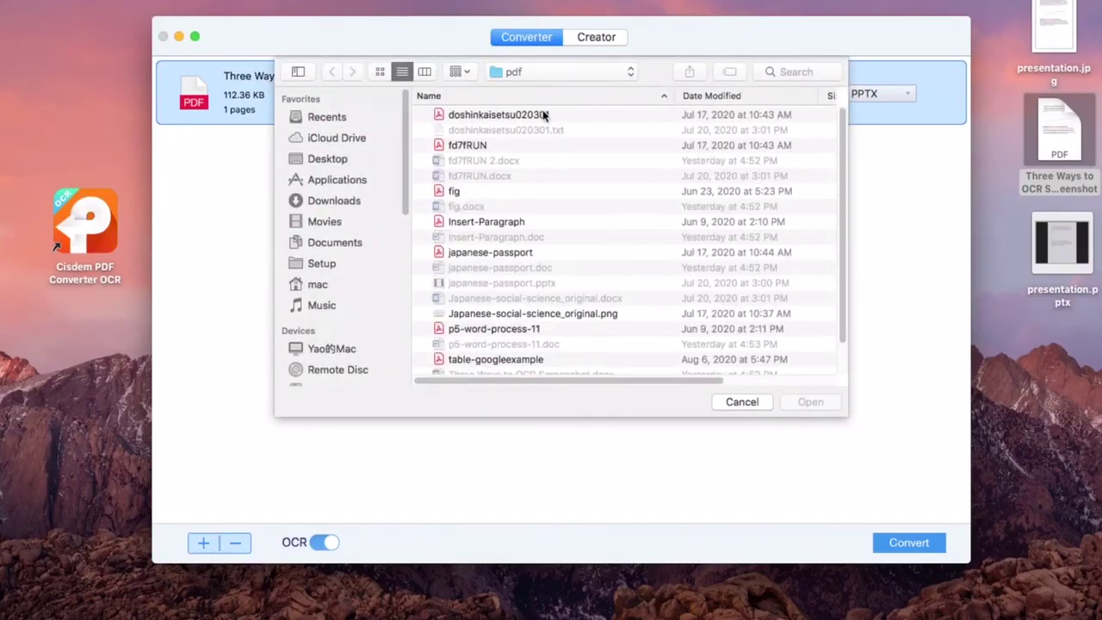
left_click(544, 114)
left_click(487, 148, "super")
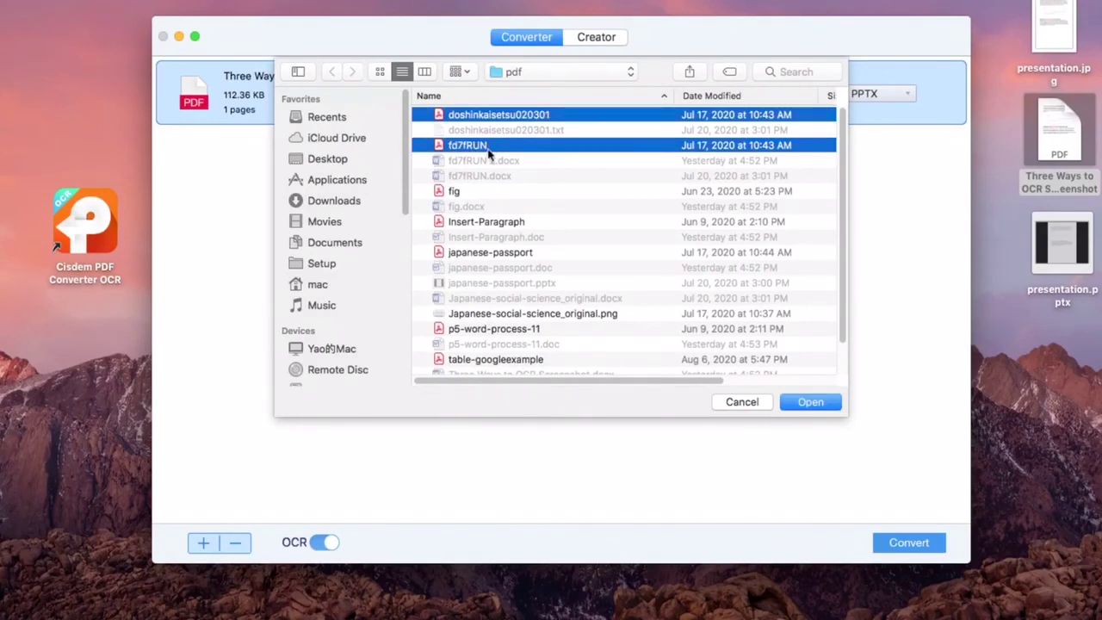
left_click(482, 191, "super")
left_click(484, 222, "super")
left_click(489, 252, "super")
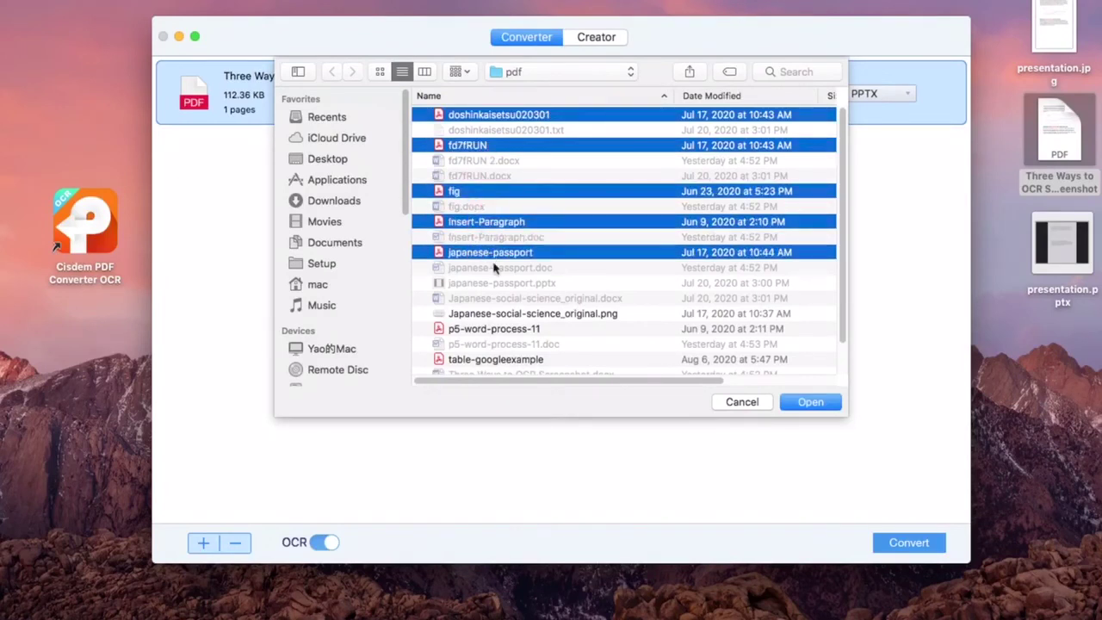
left_click(803, 404)
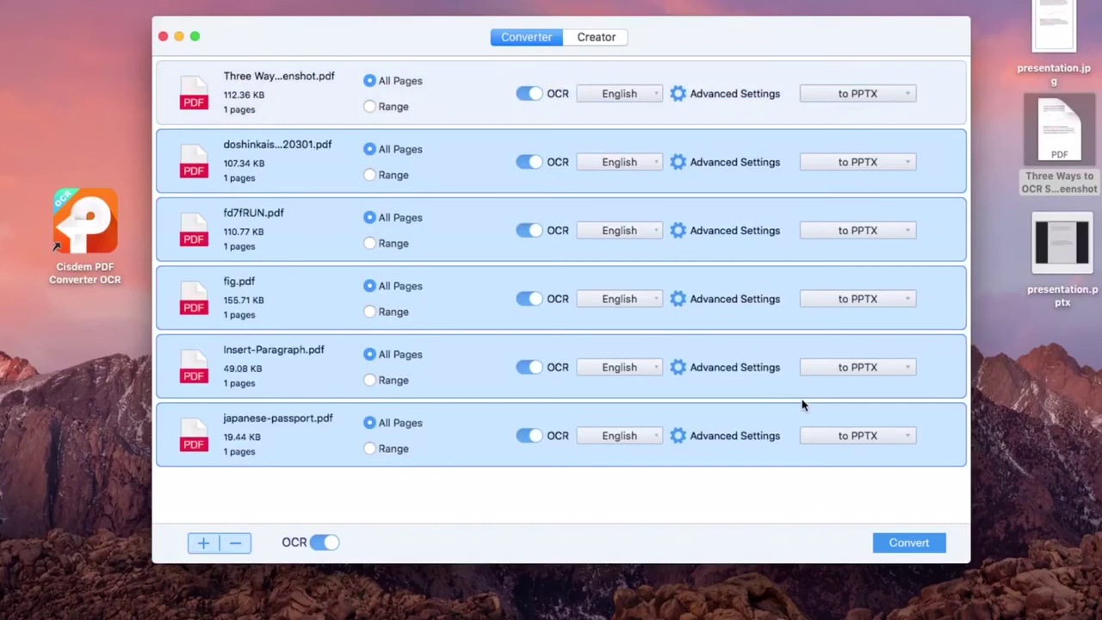
Step: For the Three Ways to OCR Screenshot PDF, choose all pages, French as the OCR language and PPTX as the output format
left_click(667, 75)
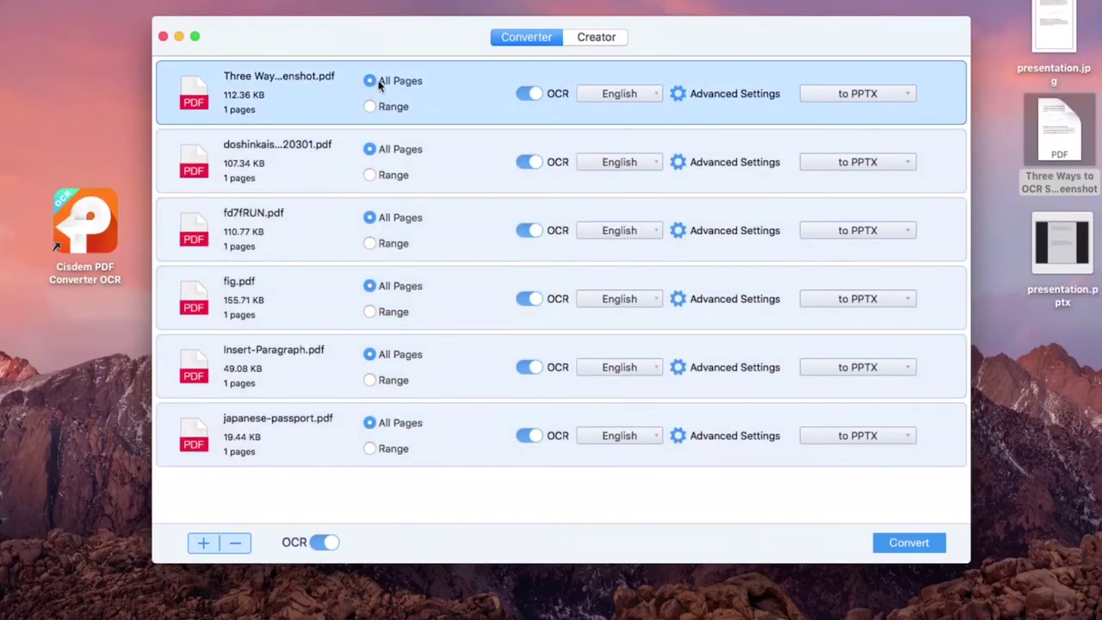
left_click(370, 108)
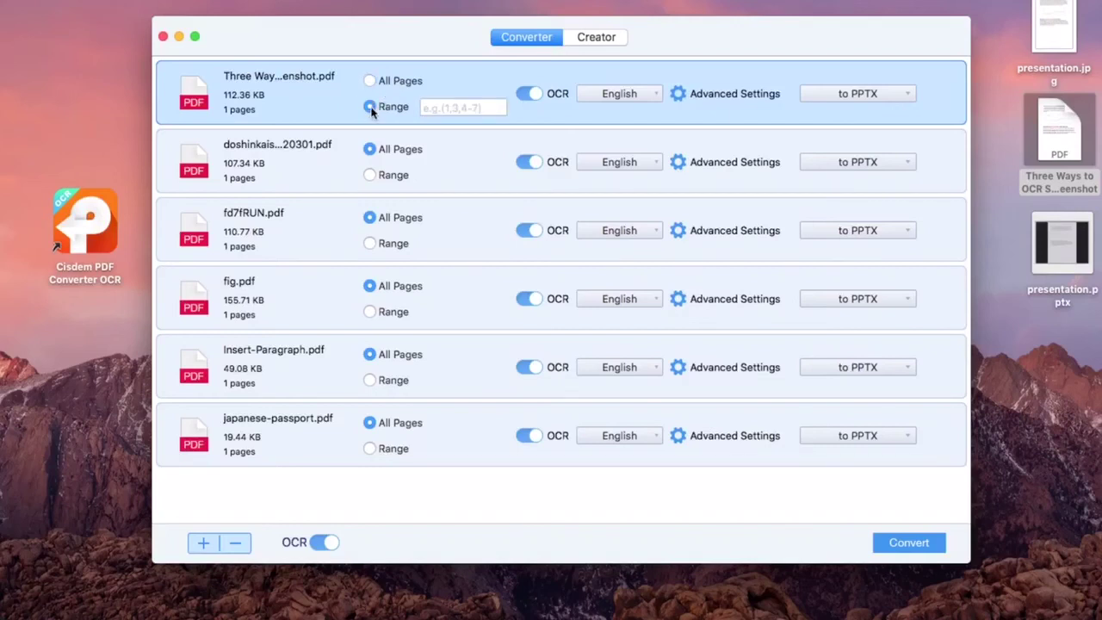
left_click(370, 81)
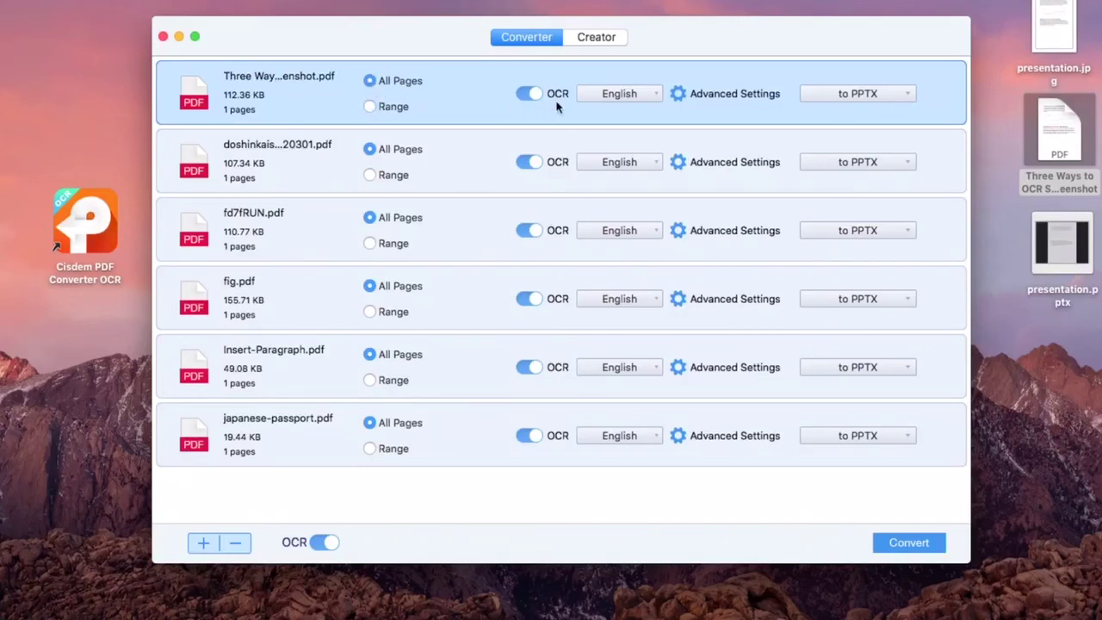
left_click(640, 96)
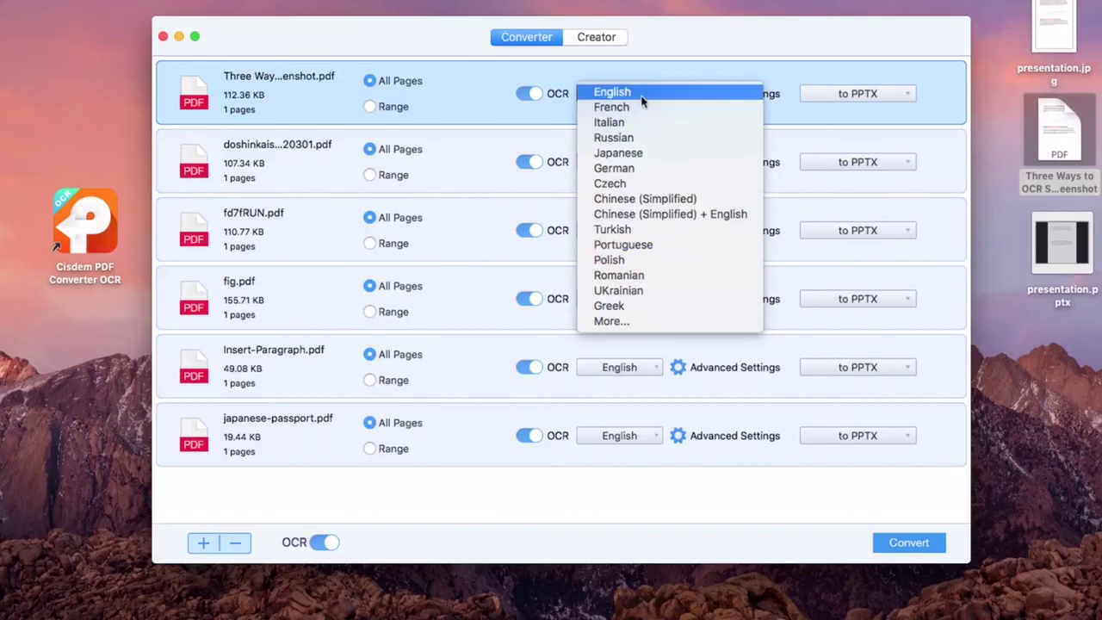
left_click(631, 110)
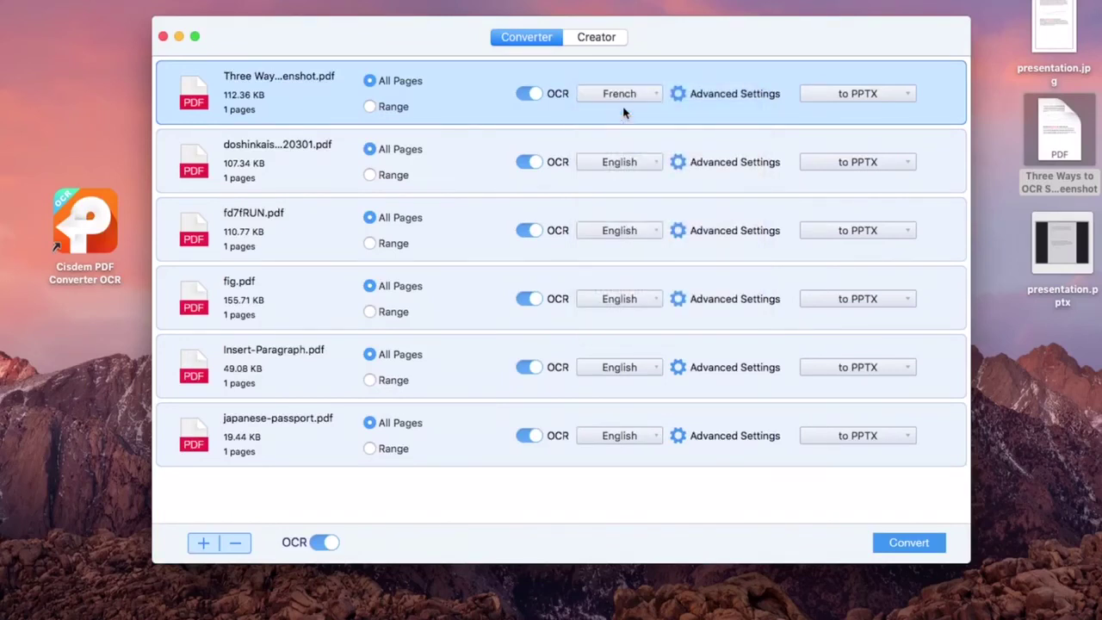
left_click(876, 98)
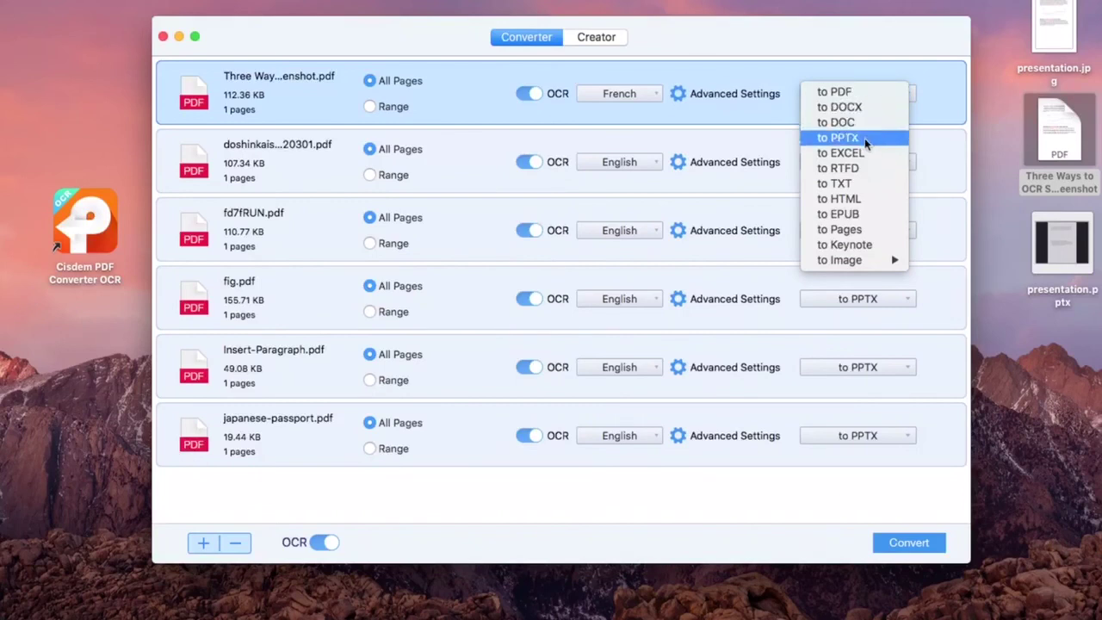
left_click(864, 138)
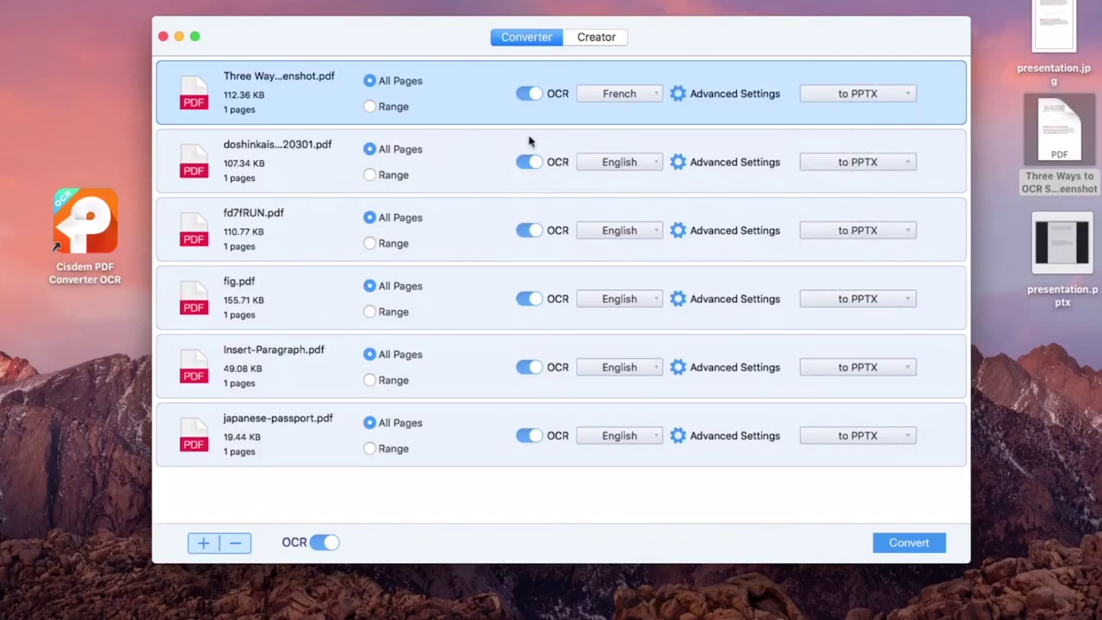
Step: Select all six files in the list and start their conversion
left_click_drag(497, 153, 477, 425)
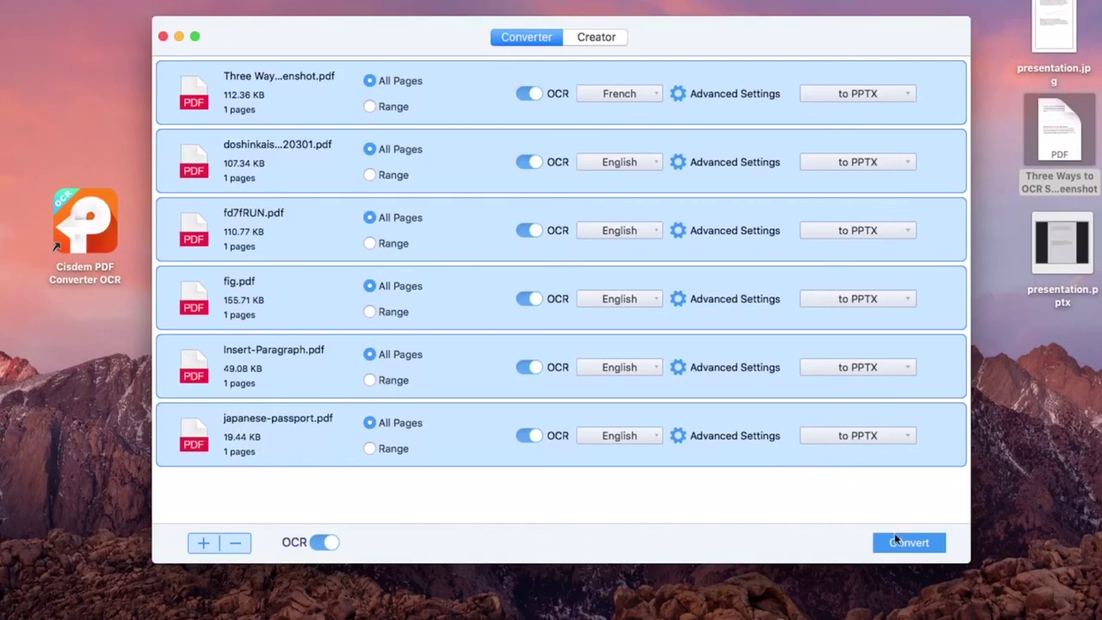
left_click(895, 542)
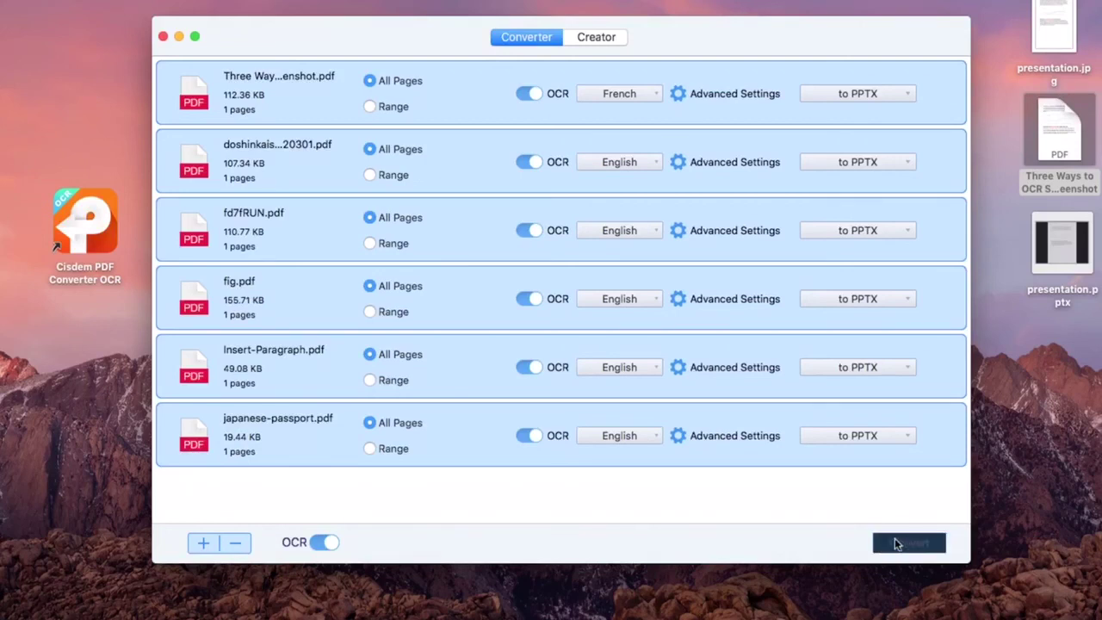